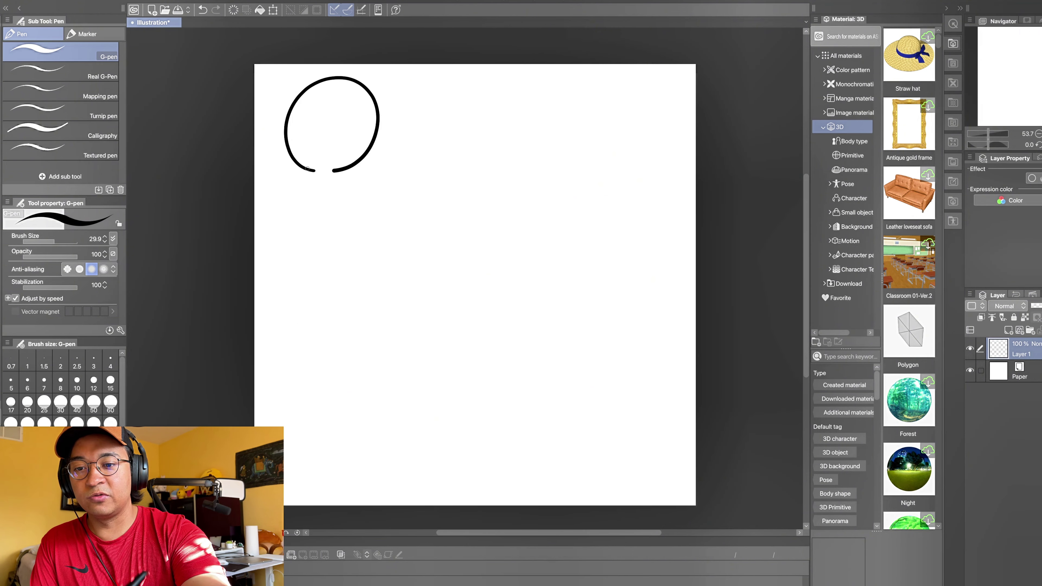
Complete a row of three circles and draw a row of three triangles beneath it with the G-pen.
{"action": "mouse_move", "coordinate": [430, 164]}
{"action": "left_mouse_down"}
{"action": "mouse_move", "coordinate": [406, 116]}
{"action": "mouse_move", "coordinate": [450, 68]}
{"action": "mouse_move", "coordinate": [506, 126]}
{"action": "left_mouse_up"}
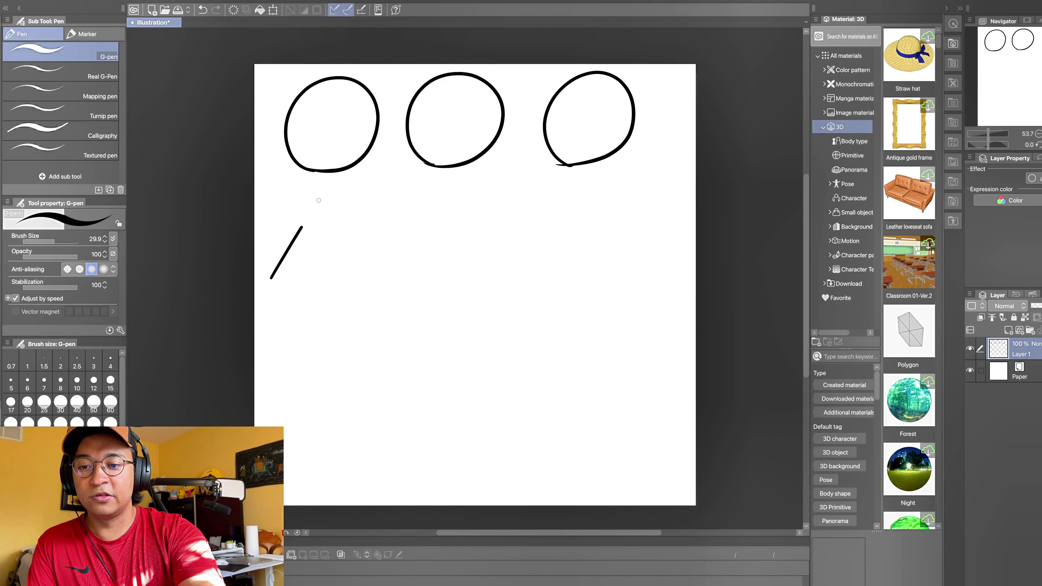
{"action": "left_click_drag", "start_coordinate": [270, 282], "coordinate": [369, 276]}
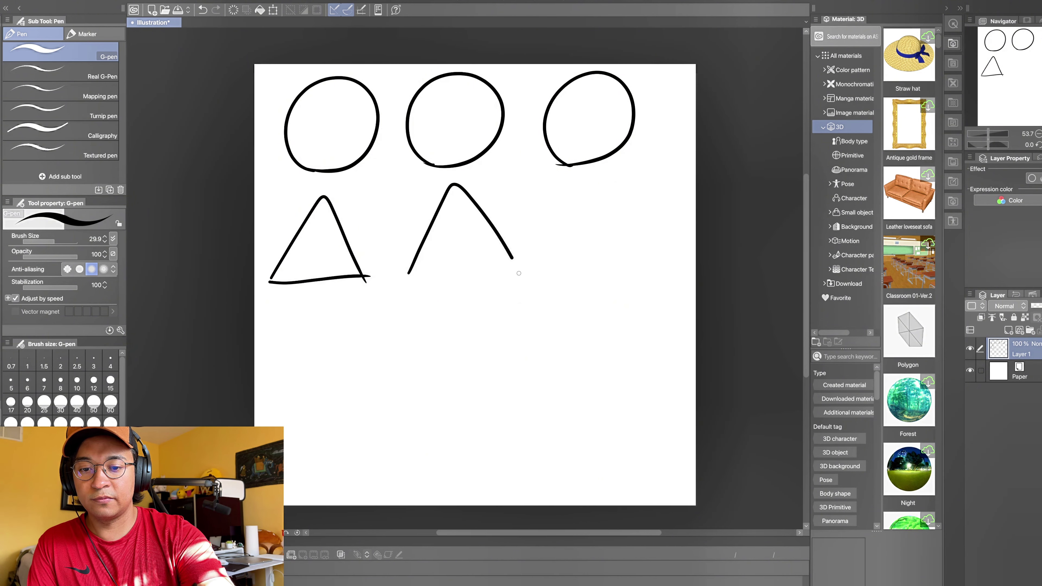
{"action": "left_click_drag", "start_coordinate": [550, 274], "coordinate": [607, 177]}
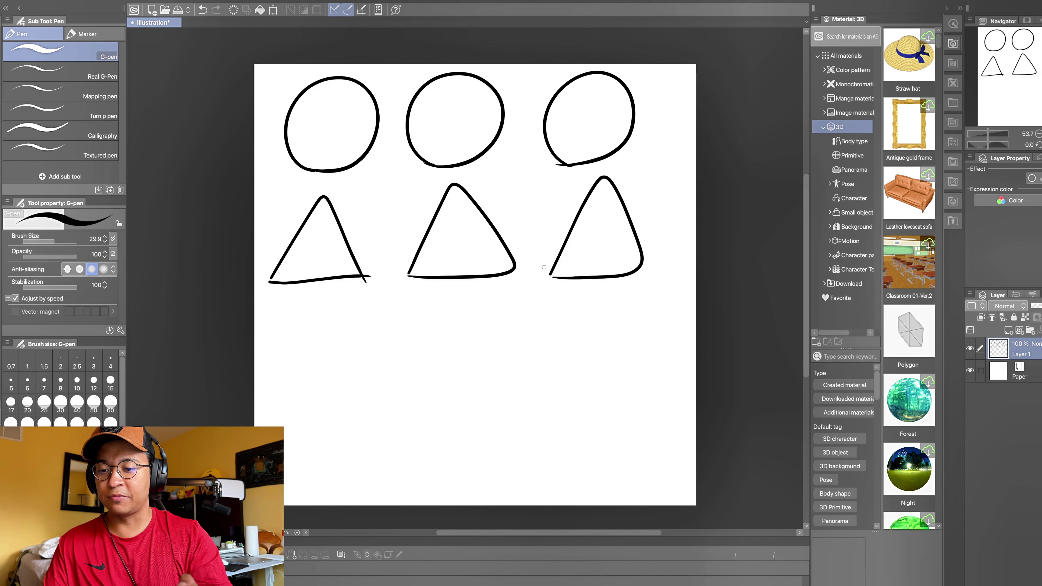
Draw a row of three freehand squares below the triangles.
{"action": "left_click_drag", "start_coordinate": [271, 400], "coordinate": [272, 342]}
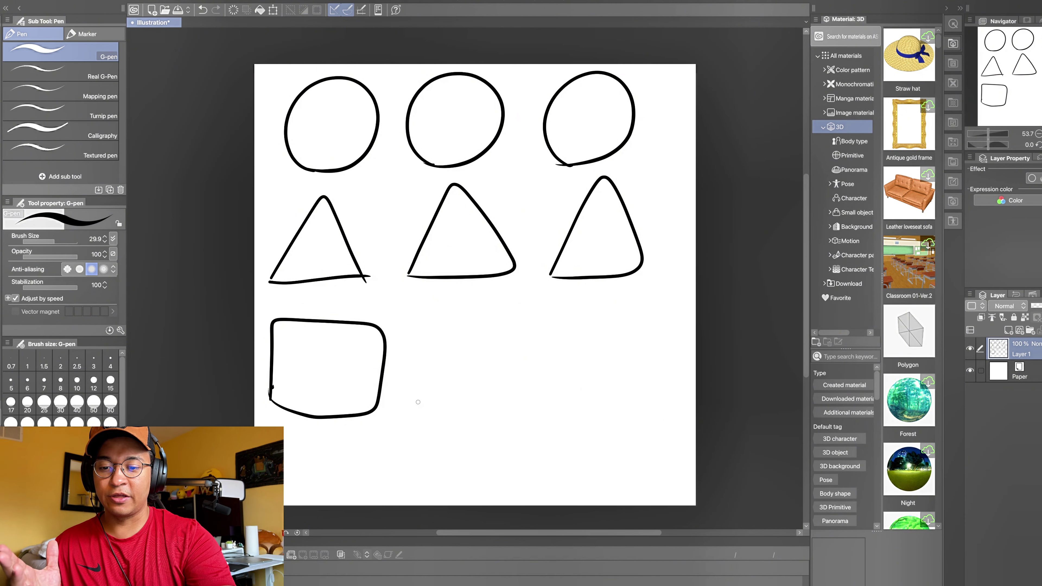
{"action": "mouse_move", "coordinate": [419, 402]}
{"action": "left_mouse_down"}
{"action": "mouse_move", "coordinate": [521, 322]}
{"action": "mouse_move", "coordinate": [515, 367]}
{"action": "mouse_move", "coordinate": [471, 407]}
{"action": "mouse_move", "coordinate": [419, 410]}
{"action": "left_mouse_up"}
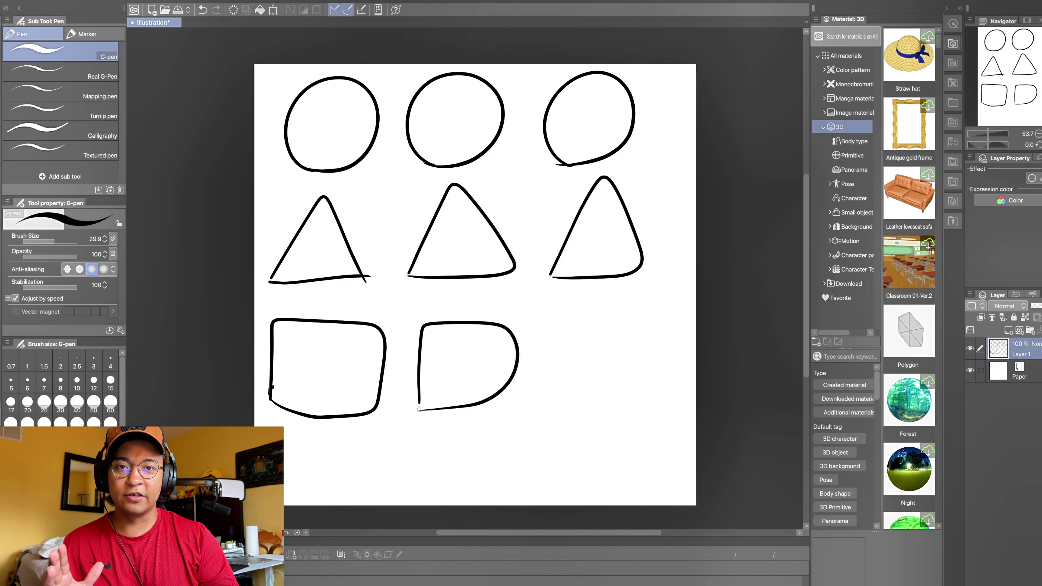
{"action": "left_click_drag", "start_coordinate": [557, 394], "coordinate": [557, 321]}
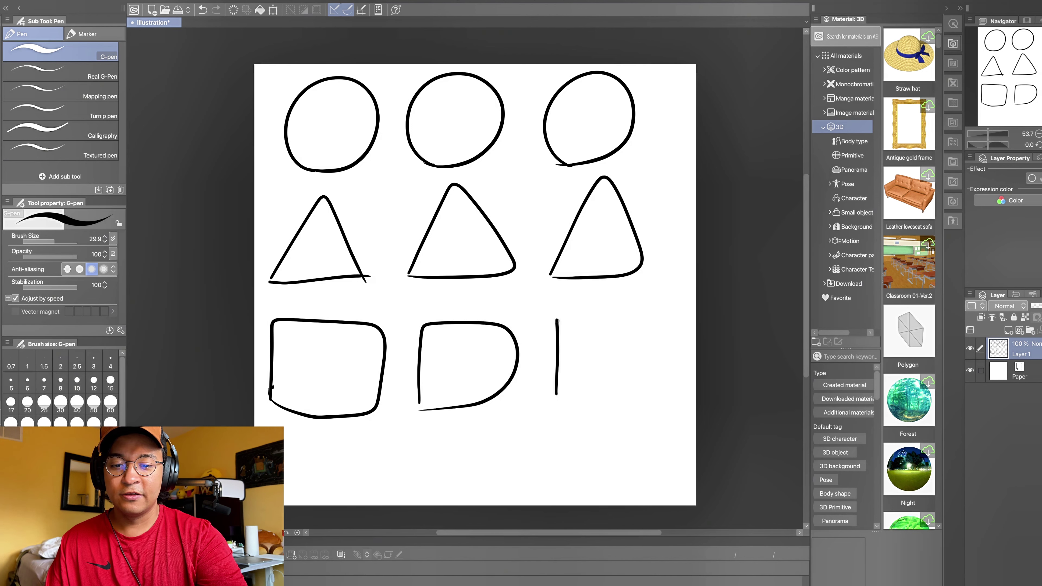
{"action": "mouse_move", "coordinate": [557, 319]}
{"action": "left_mouse_down"}
{"action": "mouse_move", "coordinate": [632, 318]}
{"action": "mouse_move", "coordinate": [645, 370]}
{"action": "mouse_move", "coordinate": [641, 412]}
{"action": "mouse_move", "coordinate": [556, 417]}
{"action": "mouse_move", "coordinate": [577, 414]}
{"action": "left_mouse_up"}
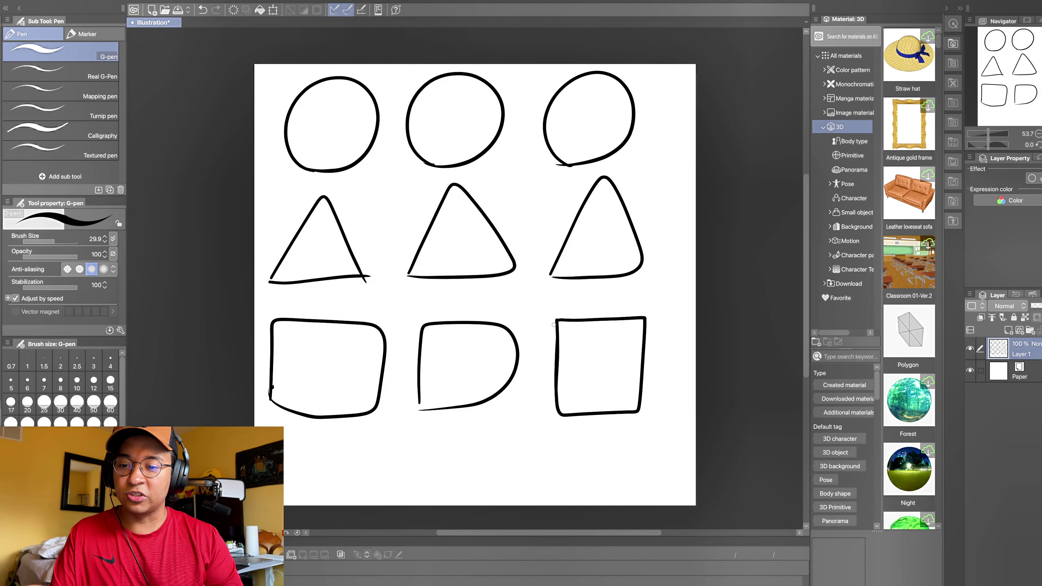
Draw a row of four small circles along the canvas's lower edge, below the squares.
{"action": "mouse_move", "coordinate": [301, 489]}
{"action": "left_mouse_down"}
{"action": "mouse_move", "coordinate": [284, 438]}
{"action": "mouse_move", "coordinate": [347, 433]}
{"action": "mouse_move", "coordinate": [350, 469]}
{"action": "mouse_move", "coordinate": [305, 488]}
{"action": "left_mouse_up"}
{"action": "mouse_move", "coordinate": [411, 487]}
{"action": "left_mouse_down"}
{"action": "mouse_move", "coordinate": [383, 469]}
{"action": "mouse_move", "coordinate": [411, 416]}
{"action": "mouse_move", "coordinate": [456, 461]}
{"action": "mouse_move", "coordinate": [411, 487]}
{"action": "left_mouse_up"}
{"action": "mouse_move", "coordinate": [508, 484]}
{"action": "left_mouse_down"}
{"action": "mouse_move", "coordinate": [486, 469]}
{"action": "mouse_move", "coordinate": [522, 411]}
{"action": "mouse_move", "coordinate": [554, 458]}
{"action": "mouse_move", "coordinate": [521, 485]}
{"action": "mouse_move", "coordinate": [498, 467]}
{"action": "left_mouse_up"}
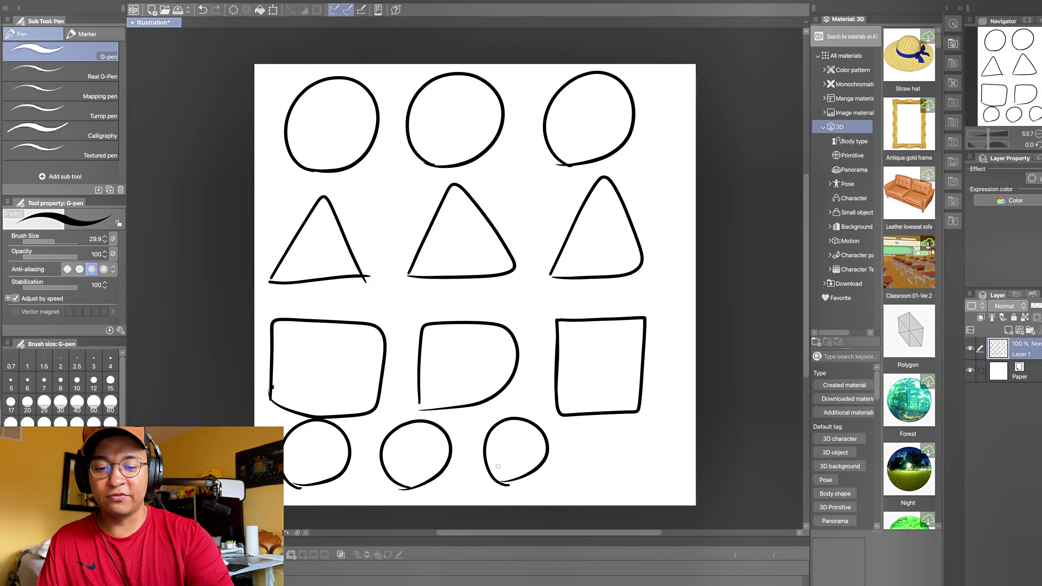
{"action": "mouse_move", "coordinate": [600, 488]}
{"action": "left_mouse_down"}
{"action": "mouse_move", "coordinate": [576, 476]}
{"action": "mouse_move", "coordinate": [624, 429]}
{"action": "mouse_move", "coordinate": [599, 487]}
{"action": "left_mouse_up"}
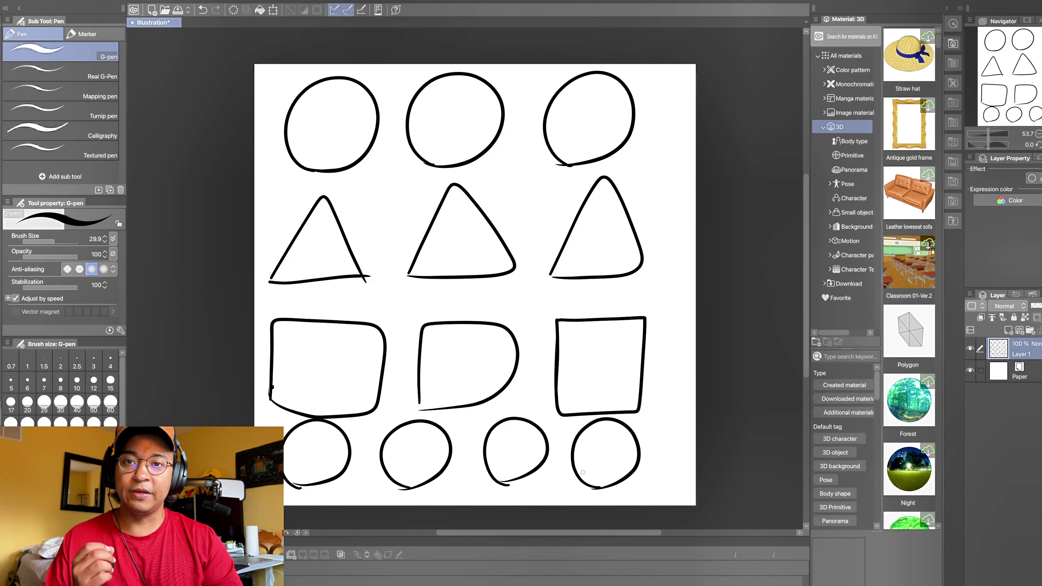
Create a new illustration canvas of 3000 x 3000 px at 1200 resolution with white paper.
{"action": "left_click", "coordinate": [95, 2]}
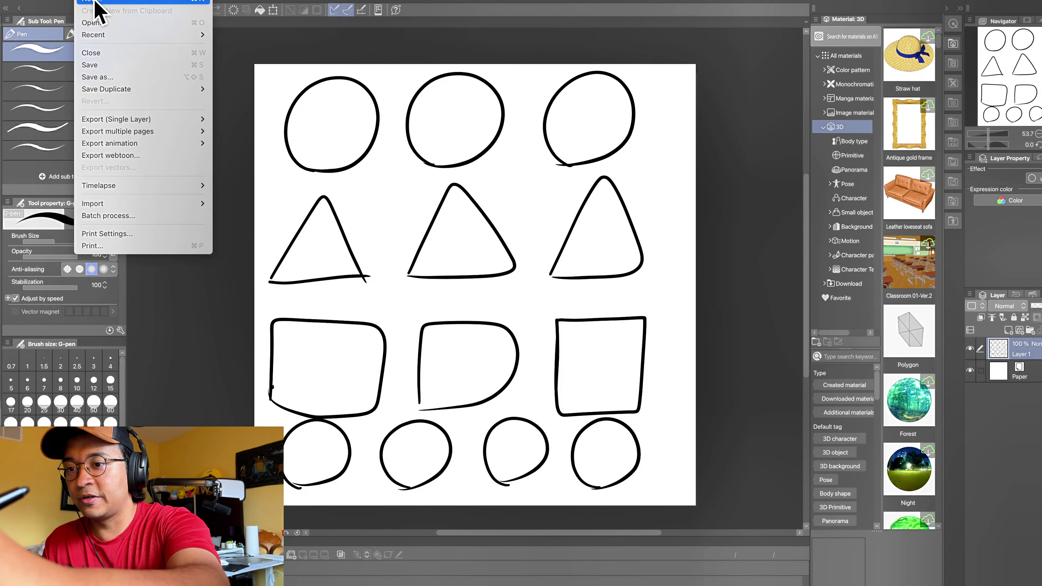
{"action": "left_click", "coordinate": [95, 2]}
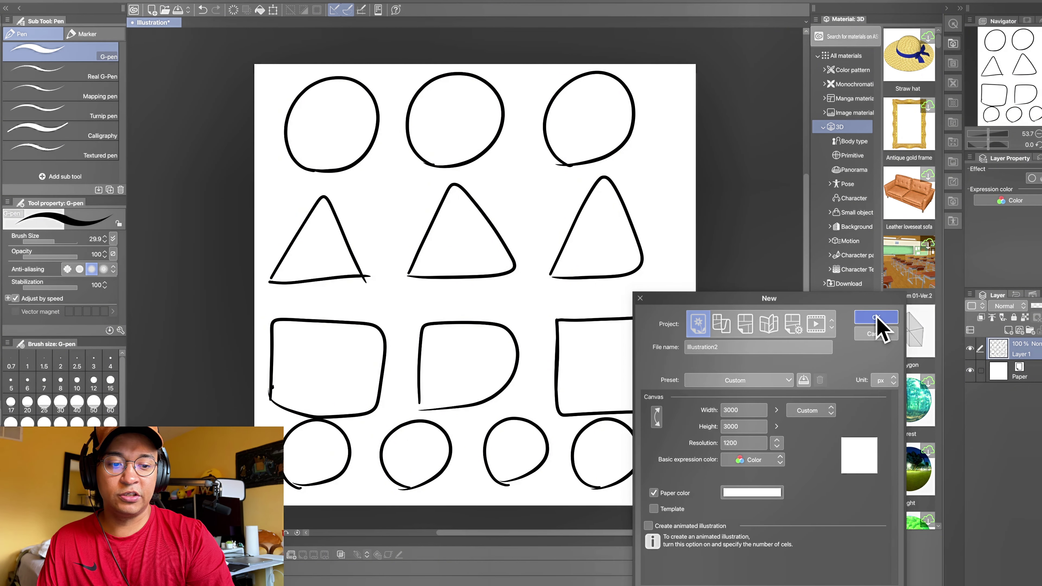
{"action": "left_click", "coordinate": [876, 317]}
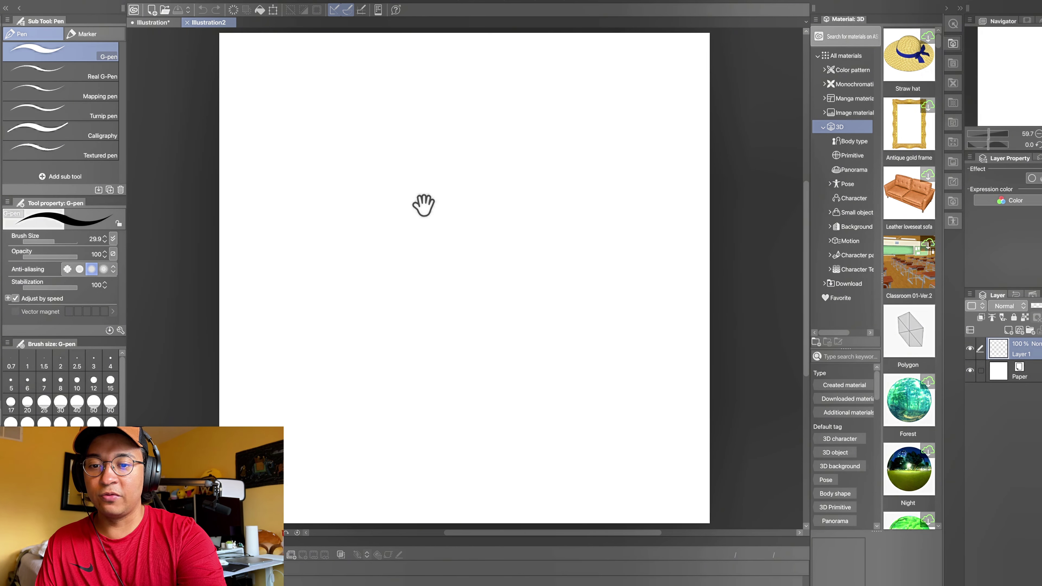
{"action": "scroll", "coordinate": [422, 205], "scroll_direction": "up", "scroll_amount": 1}
{"action": "scroll", "coordinate": [420, 208], "scroll_direction": "down", "scroll_amount": 2}
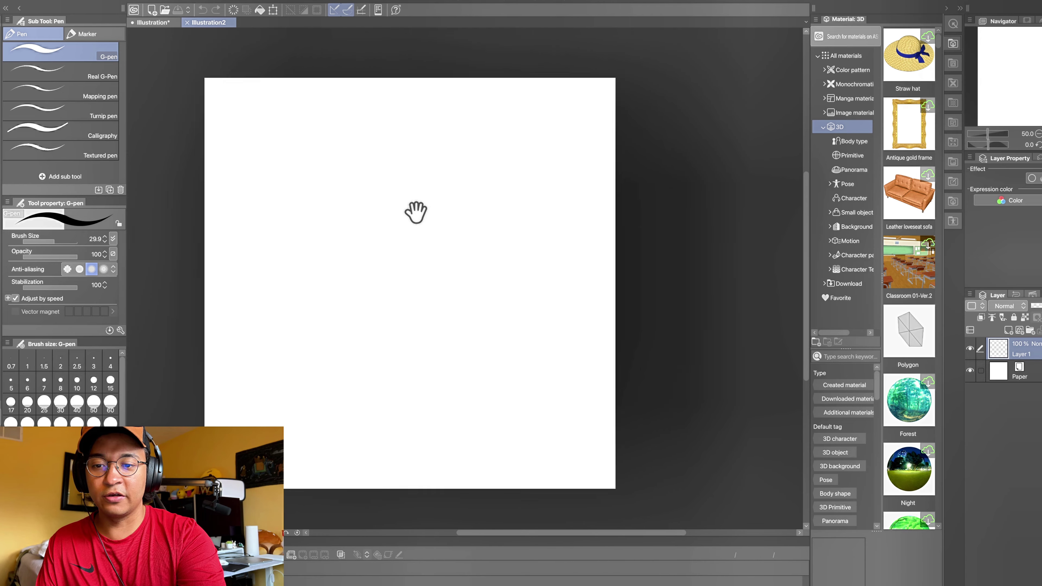
{"action": "left_click_drag", "start_coordinate": [416, 212], "coordinate": [452, 205]}
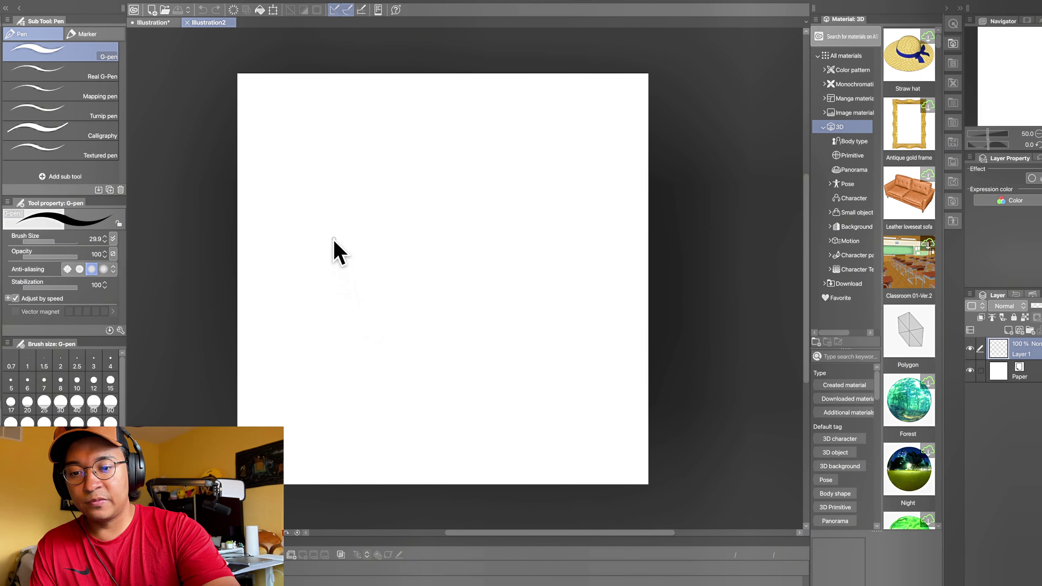
Draw a large head circle crossed by a vertical centre line and three horizontal guide lines in its upper half.
{"action": "mouse_move", "coordinate": [384, 305]}
{"action": "left_mouse_down"}
{"action": "mouse_move", "coordinate": [334, 242]}
{"action": "mouse_move", "coordinate": [339, 174]}
{"action": "mouse_move", "coordinate": [397, 120]}
{"action": "mouse_move", "coordinate": [463, 109]}
{"action": "mouse_move", "coordinate": [523, 135]}
{"action": "mouse_move", "coordinate": [550, 177]}
{"action": "mouse_move", "coordinate": [545, 233]}
{"action": "mouse_move", "coordinate": [511, 274]}
{"action": "mouse_move", "coordinate": [463, 308]}
{"action": "mouse_move", "coordinate": [419, 317]}
{"action": "mouse_move", "coordinate": [361, 290]}
{"action": "left_mouse_up"}
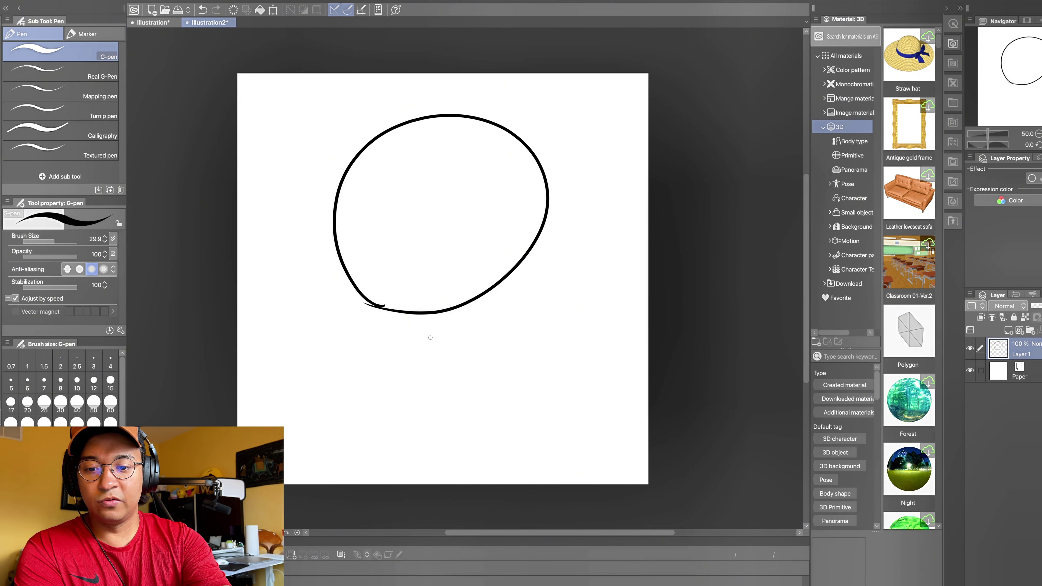
{"action": "left_click_drag", "start_coordinate": [434, 347], "coordinate": [431, 76]}
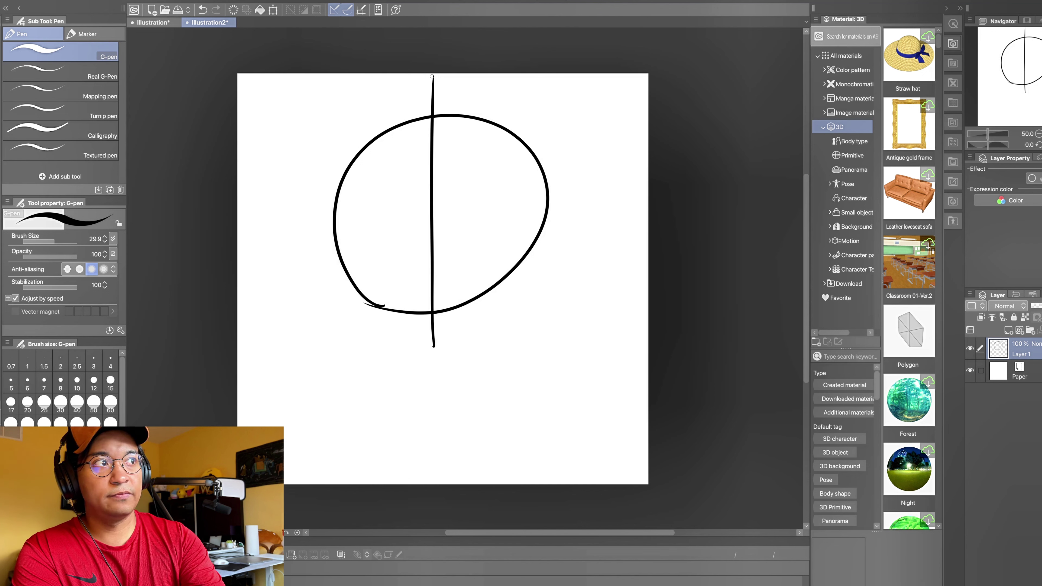
{"action": "left_click_drag", "start_coordinate": [302, 216], "coordinate": [625, 203]}
{"action": "left_click_drag", "start_coordinate": [296, 186], "coordinate": [632, 177]}
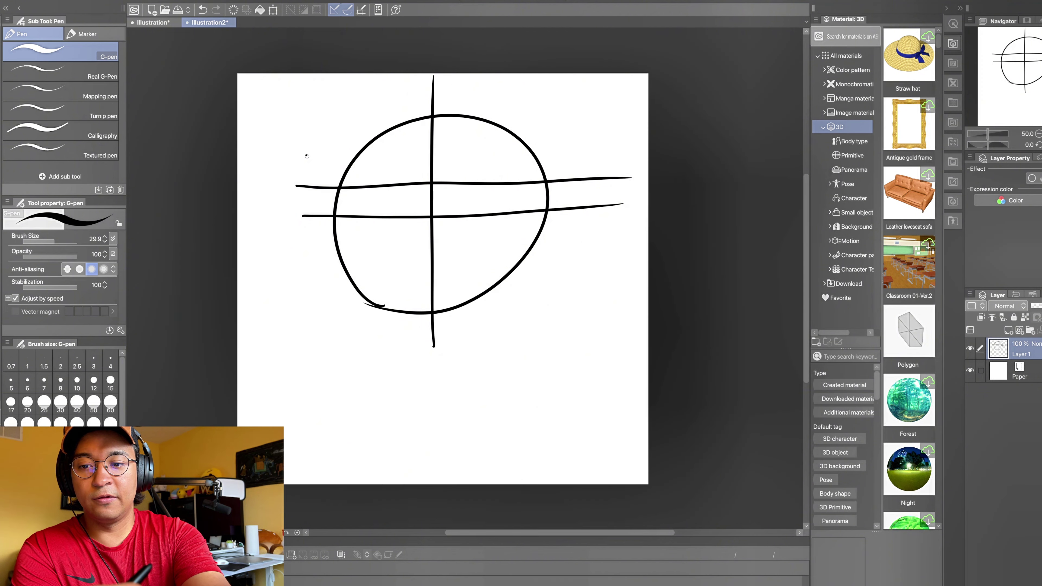
{"action": "left_click_drag", "start_coordinate": [304, 156], "coordinate": [632, 141]}
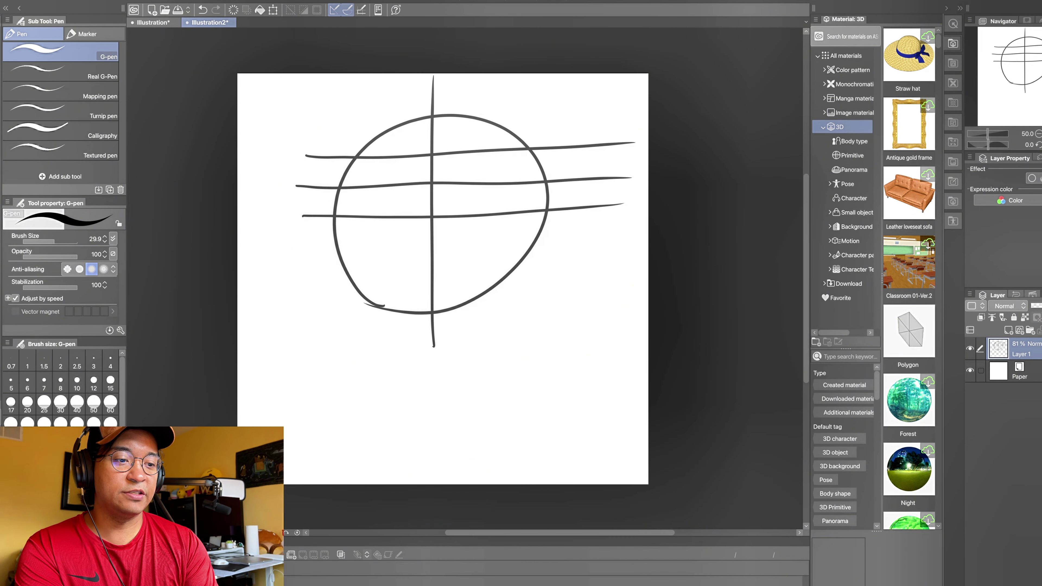
Fade the guides to 77% opacity and sketch the temple strokes and the jawline down to the chin on a new layer.
{"action": "left_click", "coordinate": [1009, 330]}
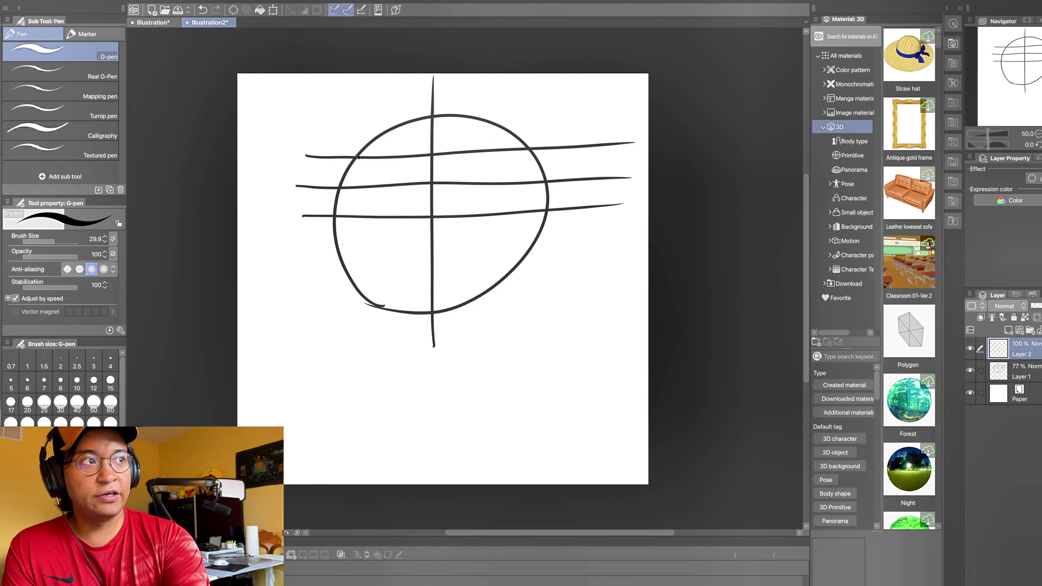
{"action": "mouse_move", "coordinate": [354, 165]}
{"action": "left_mouse_down"}
{"action": "mouse_move", "coordinate": [359, 218]}
{"action": "mouse_move", "coordinate": [365, 168]}
{"action": "left_mouse_up"}
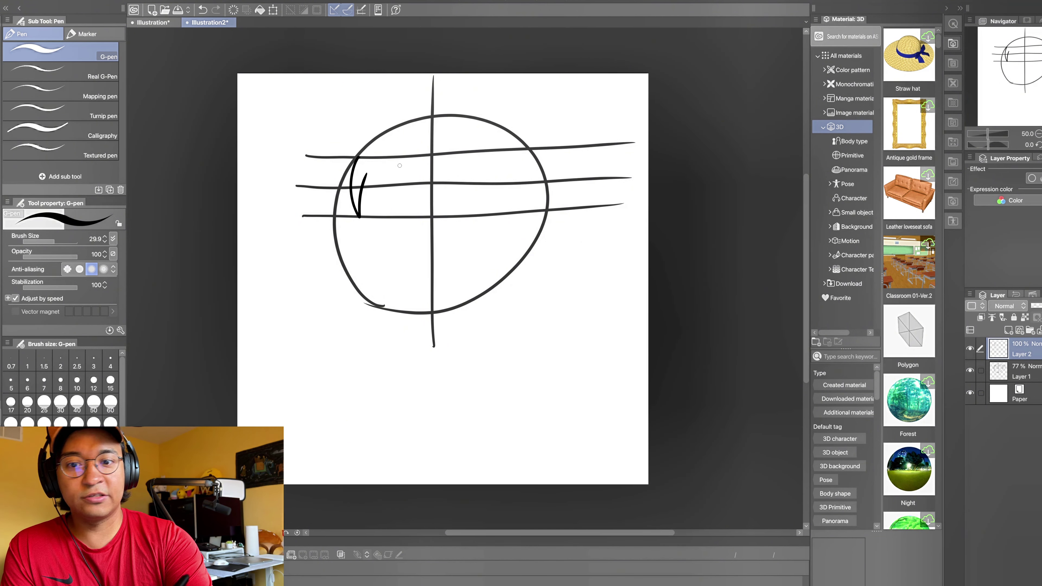
{"action": "mouse_move", "coordinate": [368, 181]}
{"action": "left_mouse_down"}
{"action": "mouse_move", "coordinate": [374, 168]}
{"action": "mouse_move", "coordinate": [420, 201]}
{"action": "left_mouse_up"}
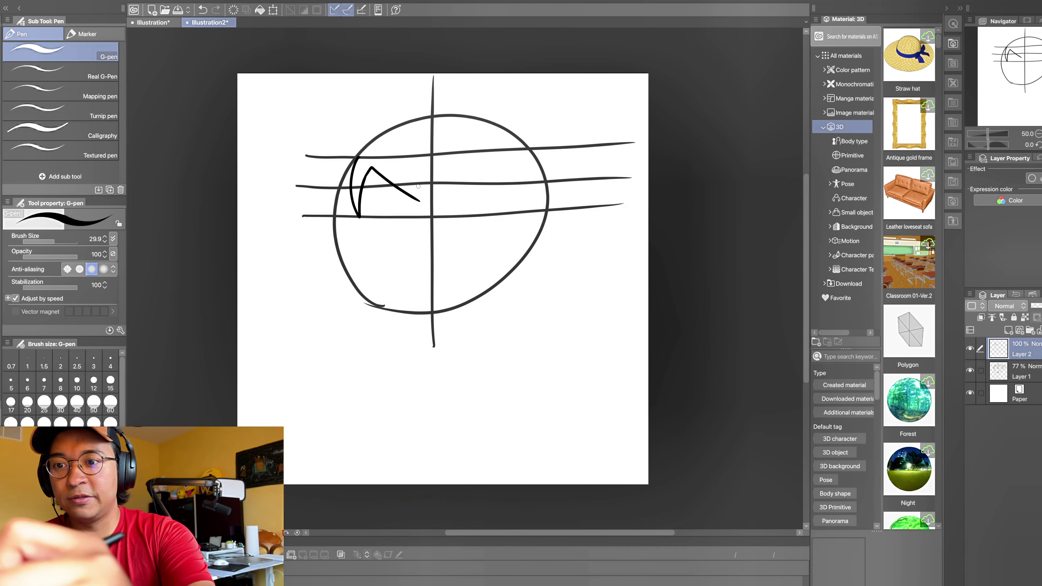
{"action": "left_click", "coordinate": [202, 9]}
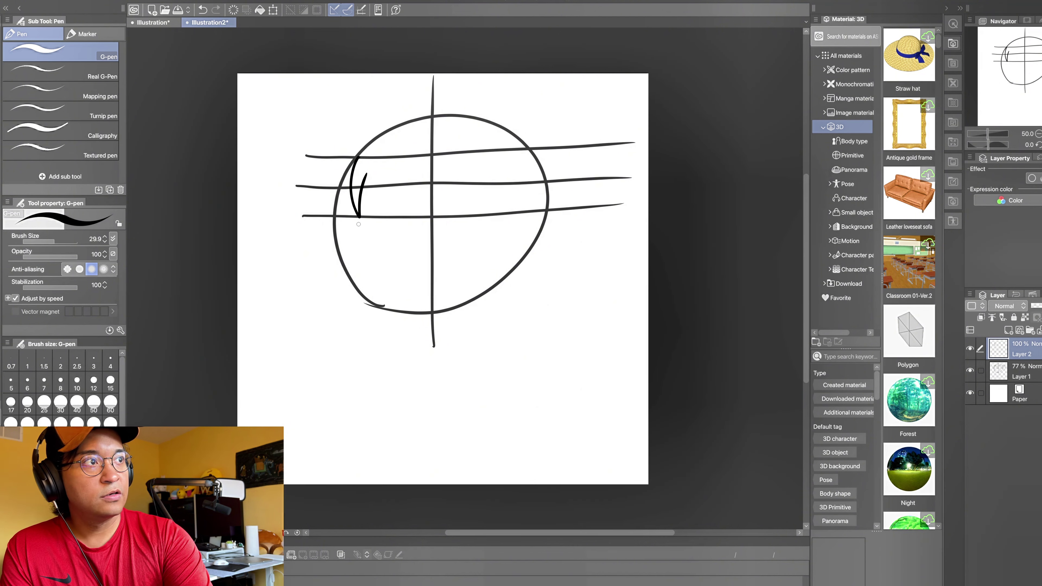
{"action": "mouse_move", "coordinate": [355, 215]}
{"action": "left_mouse_down"}
{"action": "mouse_move", "coordinate": [377, 261]}
{"action": "mouse_move", "coordinate": [430, 315]}
{"action": "mouse_move", "coordinate": [462, 304]}
{"action": "mouse_move", "coordinate": [507, 211]}
{"action": "left_mouse_up"}
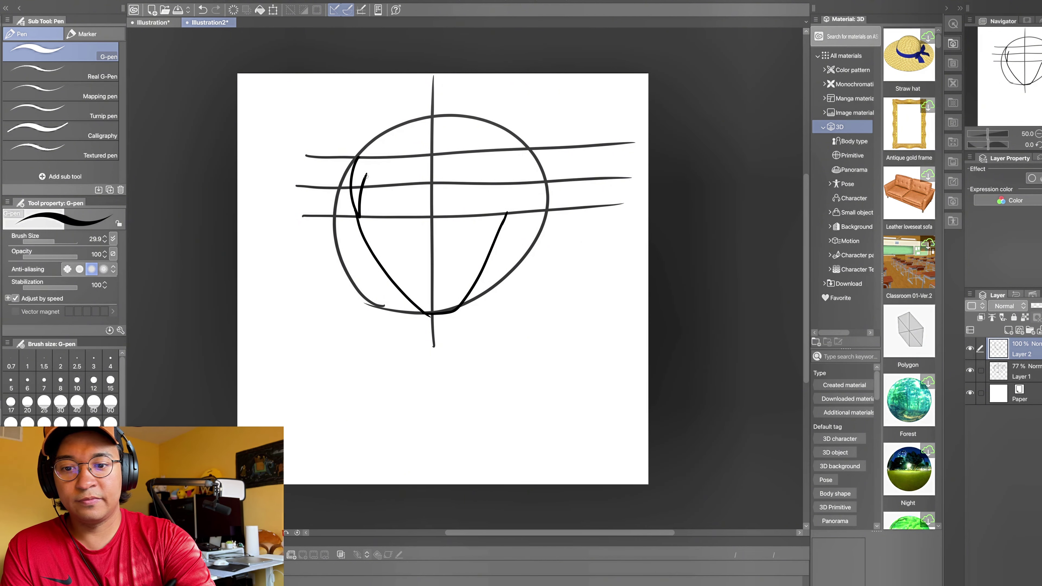
Draw a hair curve sweeping from the temple across the face to the far jaw, and sketch an eye with its lid line beneath.
{"action": "left_click_drag", "start_coordinate": [367, 174], "coordinate": [407, 188]}
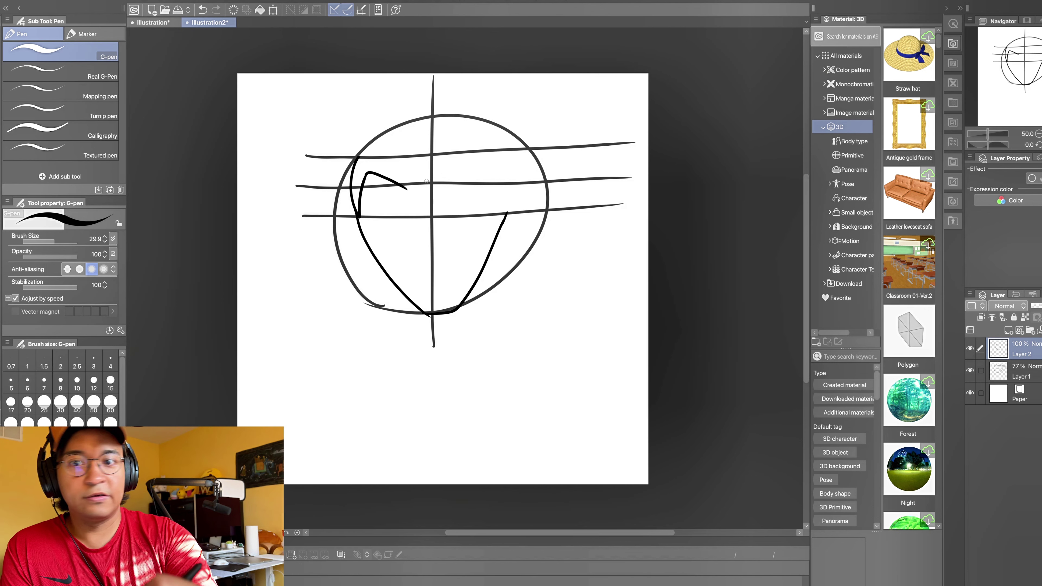
{"action": "left_click", "coordinate": [205, 10]}
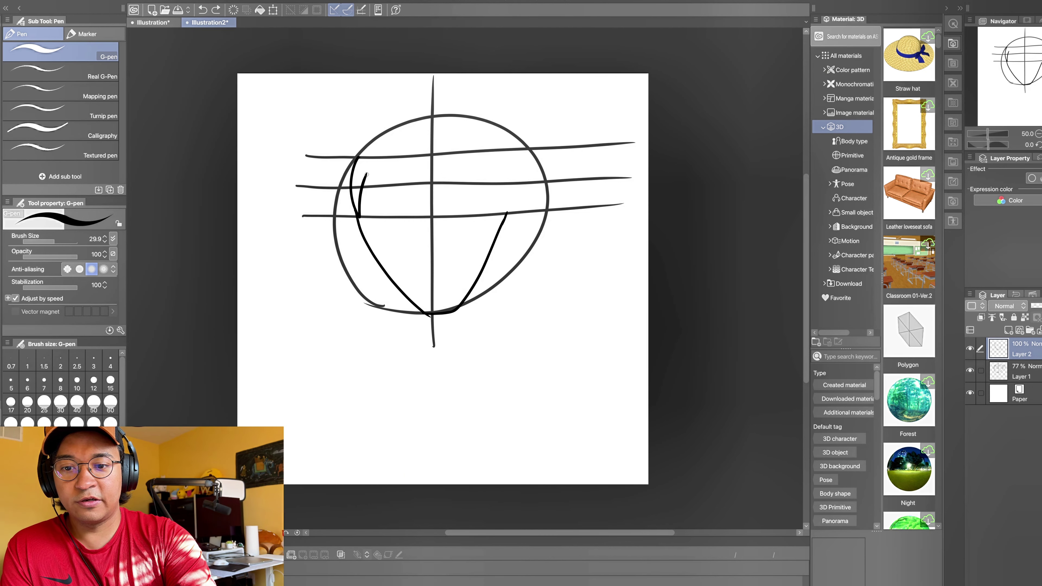
{"action": "mouse_move", "coordinate": [366, 174]}
{"action": "left_mouse_down"}
{"action": "mouse_move", "coordinate": [386, 166]}
{"action": "mouse_move", "coordinate": [415, 180]}
{"action": "mouse_move", "coordinate": [495, 242]}
{"action": "left_mouse_up"}
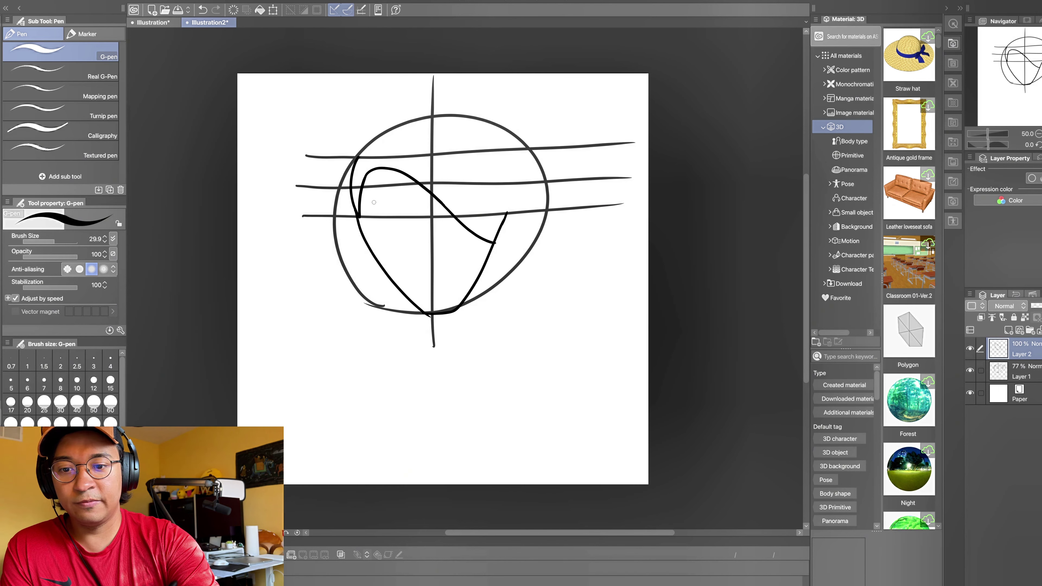
{"action": "mouse_move", "coordinate": [372, 201]}
{"action": "left_mouse_down"}
{"action": "mouse_move", "coordinate": [407, 187]}
{"action": "mouse_move", "coordinate": [383, 186]}
{"action": "mouse_move", "coordinate": [420, 198]}
{"action": "mouse_move", "coordinate": [381, 215]}
{"action": "mouse_move", "coordinate": [413, 212]}
{"action": "mouse_move", "coordinate": [385, 190]}
{"action": "mouse_move", "coordinate": [394, 210]}
{"action": "mouse_move", "coordinate": [411, 195]}
{"action": "left_mouse_up"}
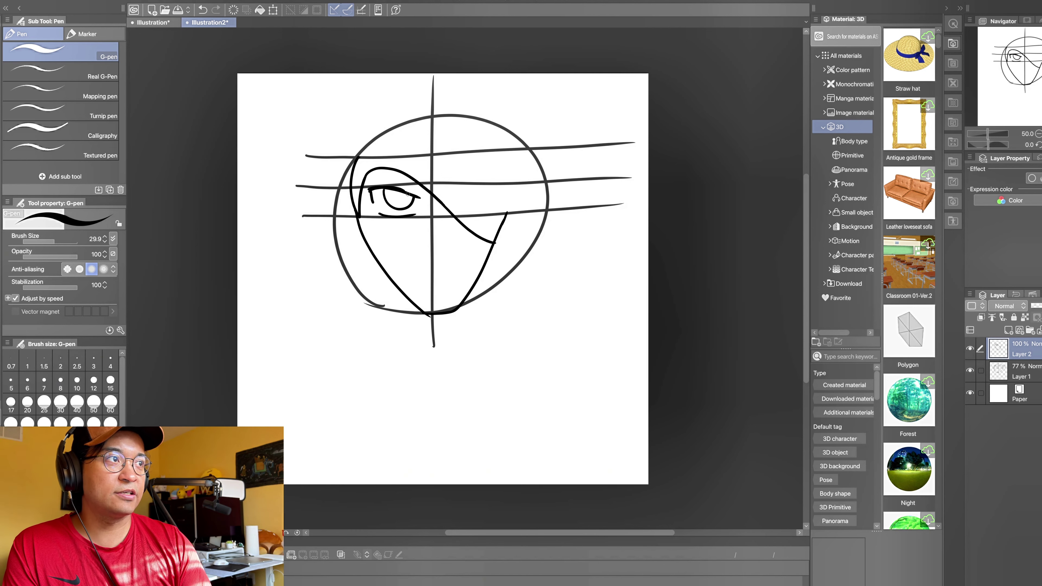
{"action": "left_click_drag", "start_coordinate": [371, 182], "coordinate": [403, 181]}
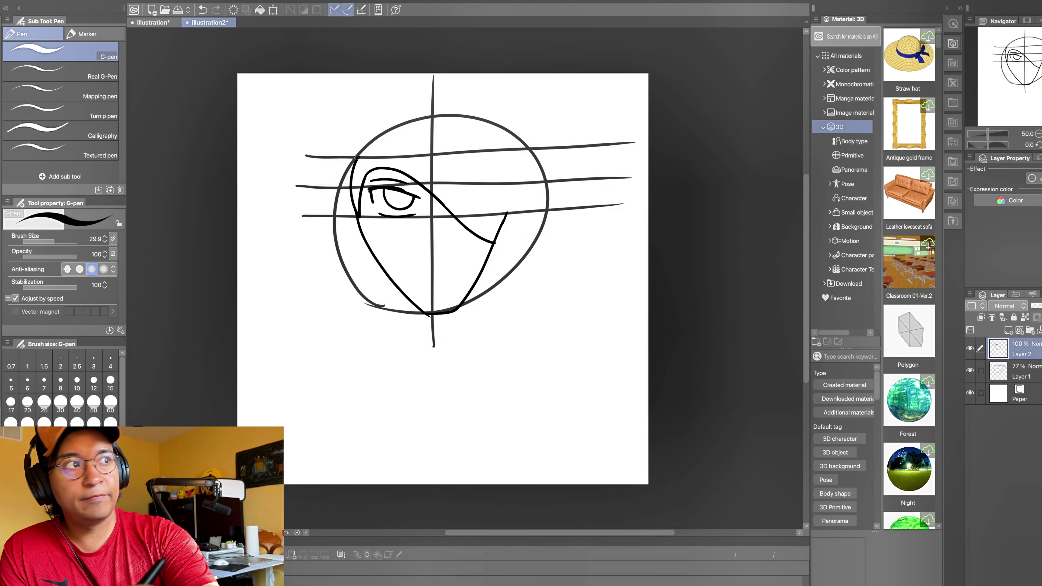
Outline the top of the head from the temple down to the far jaw edge, and add an ear beside the temple.
{"action": "mouse_move", "coordinate": [357, 159]}
{"action": "left_mouse_down"}
{"action": "mouse_move", "coordinate": [354, 124]}
{"action": "mouse_move", "coordinate": [368, 110]}
{"action": "mouse_move", "coordinate": [357, 113]}
{"action": "mouse_move", "coordinate": [386, 101]}
{"action": "mouse_move", "coordinate": [428, 109]}
{"action": "left_mouse_up"}
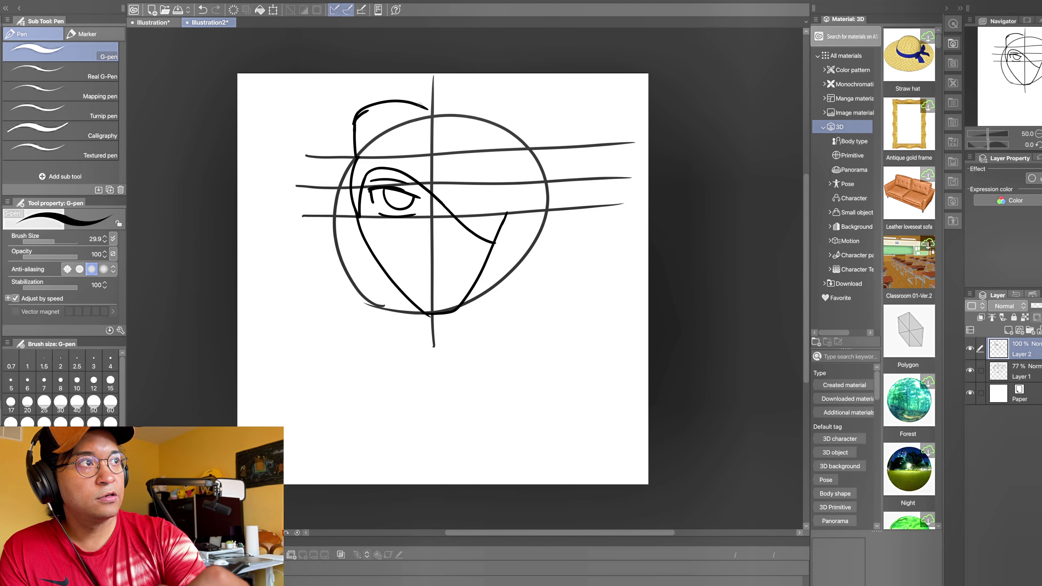
{"action": "left_click", "coordinate": [202, 10]}
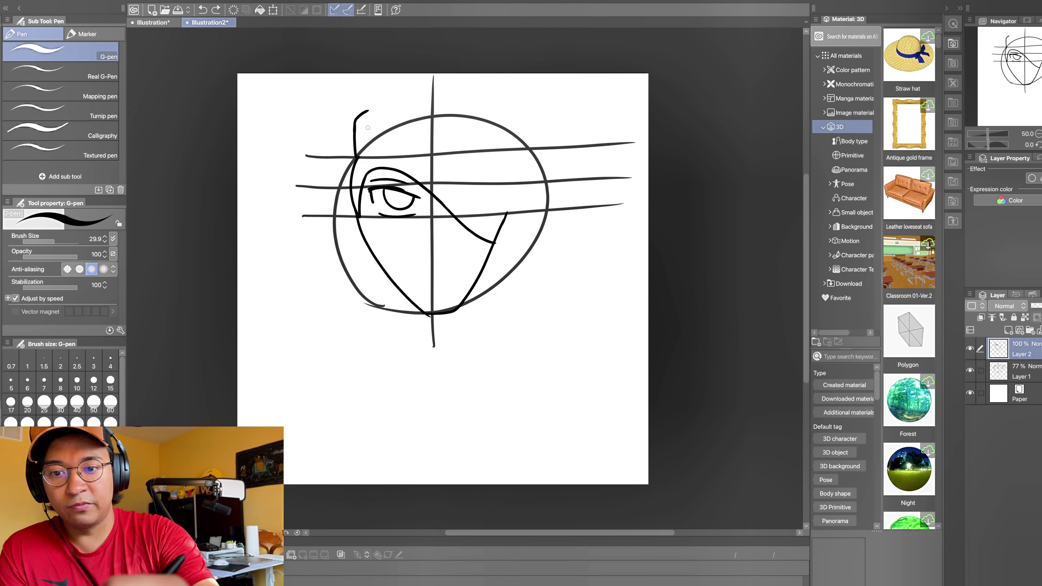
{"action": "mouse_move", "coordinate": [354, 120]}
{"action": "left_mouse_down"}
{"action": "mouse_move", "coordinate": [390, 109]}
{"action": "mouse_move", "coordinate": [460, 139]}
{"action": "mouse_move", "coordinate": [509, 179]}
{"action": "left_mouse_up"}
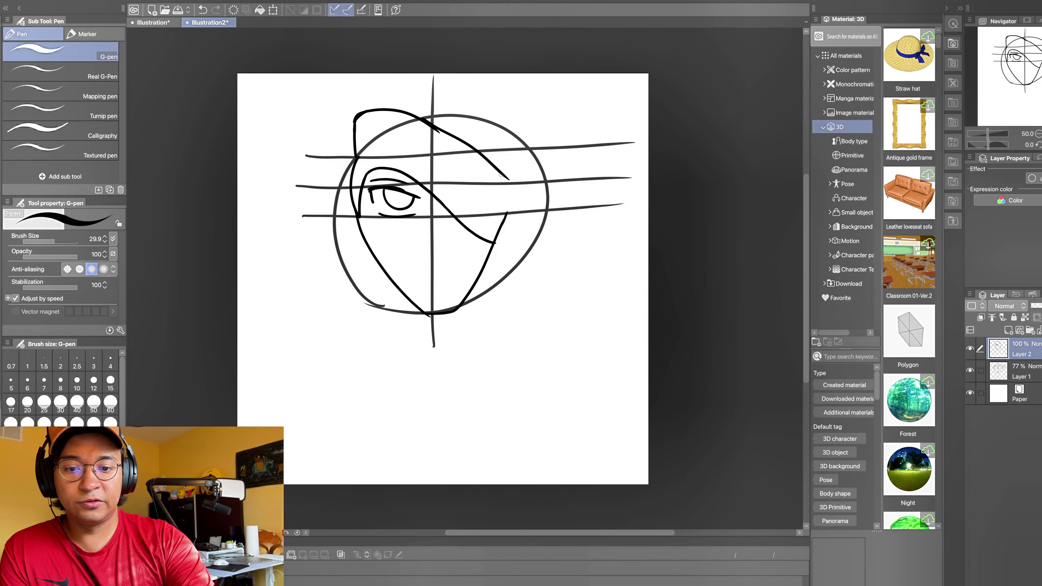
{"action": "left_click_drag", "start_coordinate": [510, 205], "coordinate": [517, 189]}
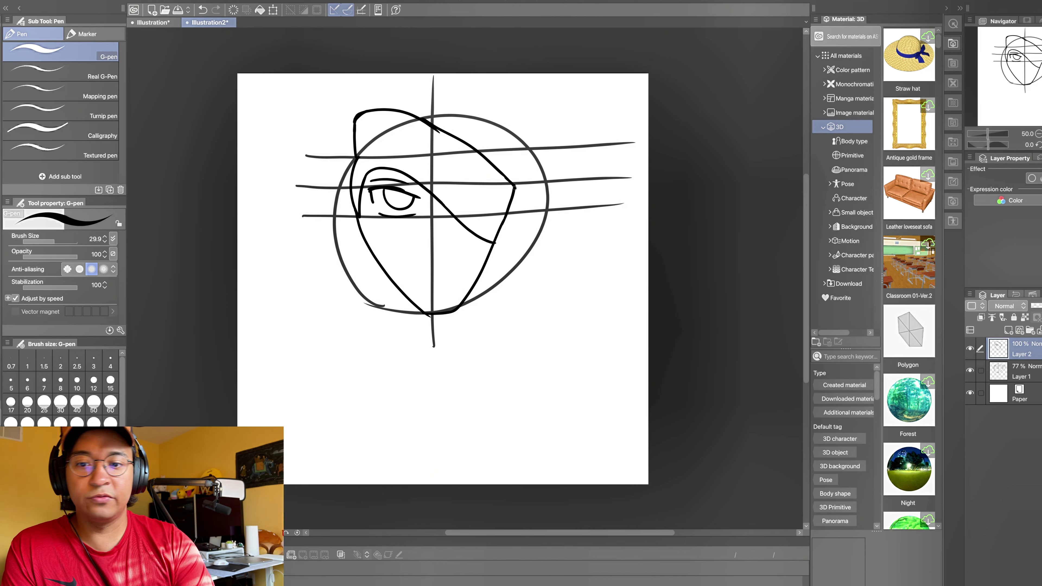
{"action": "mouse_move", "coordinate": [360, 229]}
{"action": "left_mouse_down"}
{"action": "mouse_move", "coordinate": [344, 221]}
{"action": "mouse_move", "coordinate": [336, 177]}
{"action": "mouse_move", "coordinate": [352, 156]}
{"action": "left_mouse_up"}
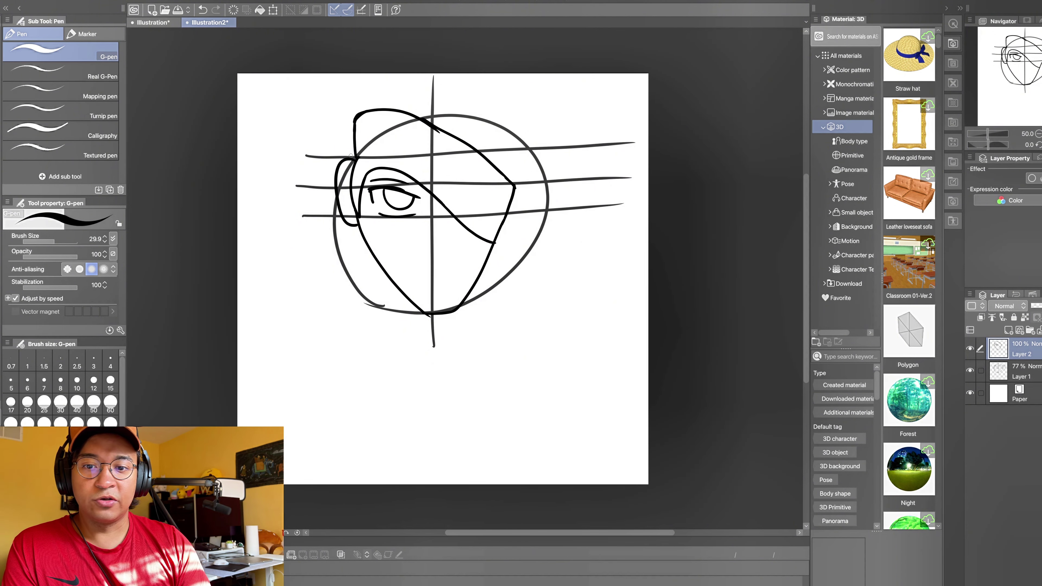
Lower the guide layer's opacity to 25% and make Layer 2 active again for drawing.
{"action": "left_click", "coordinate": [1027, 372]}
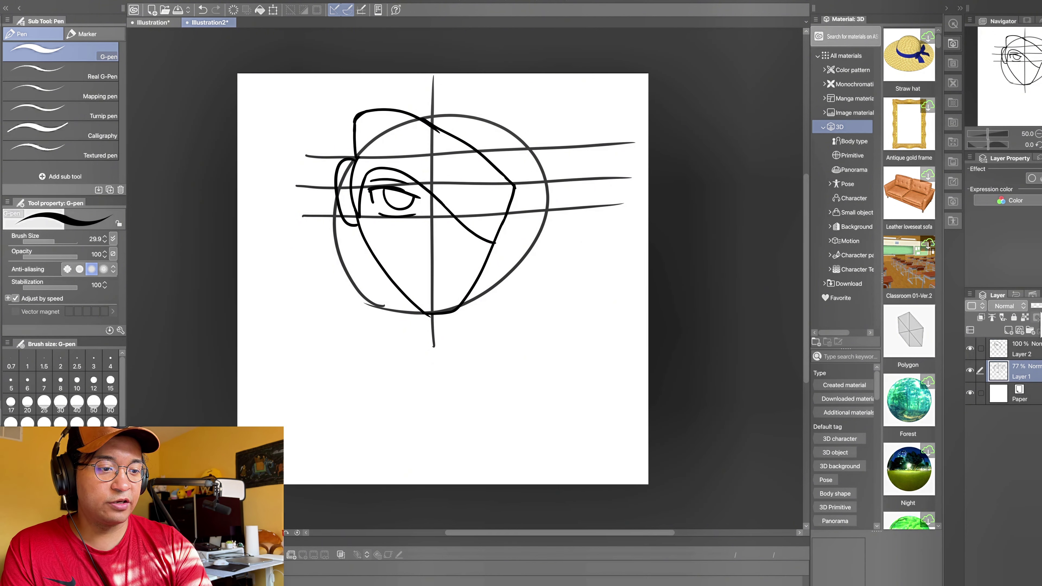
{"action": "left_click_drag", "start_coordinate": [1041, 316], "coordinate": [1040, 322]}
{"action": "left_click", "coordinate": [1038, 354]}
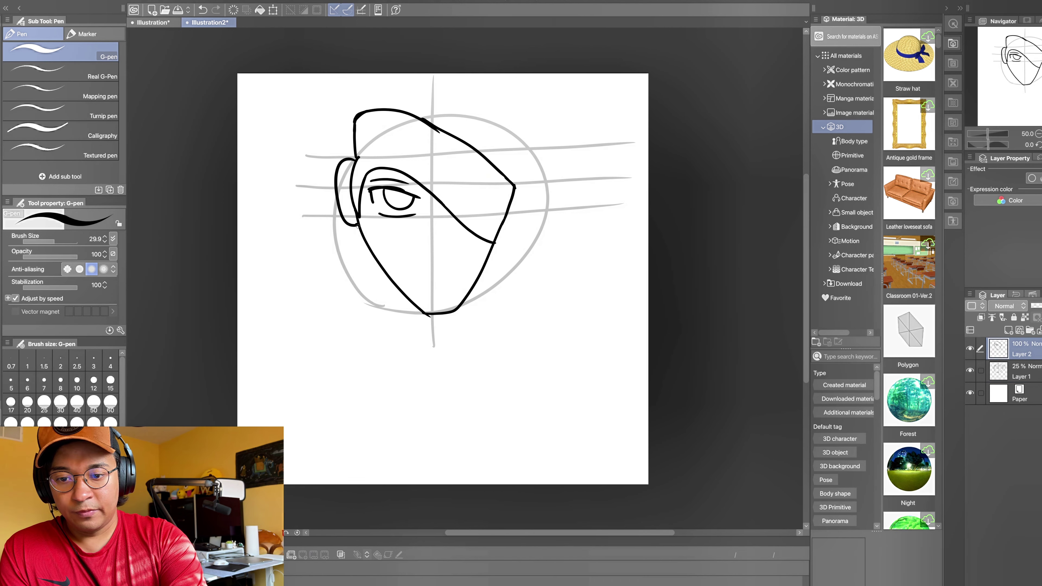
Draw jagged hair locks below the ear and along the far jaw, plus a hair line rising from the forehead band to the canvas edge.
{"action": "mouse_move", "coordinate": [358, 226]}
{"action": "left_mouse_down"}
{"action": "mouse_move", "coordinate": [358, 290]}
{"action": "mouse_move", "coordinate": [367, 277]}
{"action": "mouse_move", "coordinate": [383, 311]}
{"action": "mouse_move", "coordinate": [394, 282]}
{"action": "left_mouse_up"}
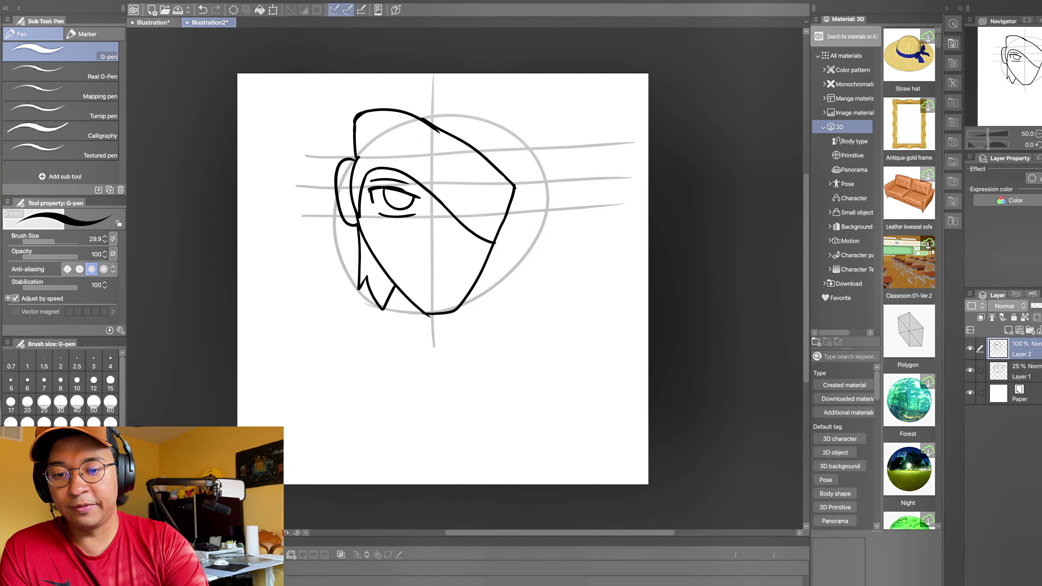
{"action": "left_click", "coordinate": [202, 9]}
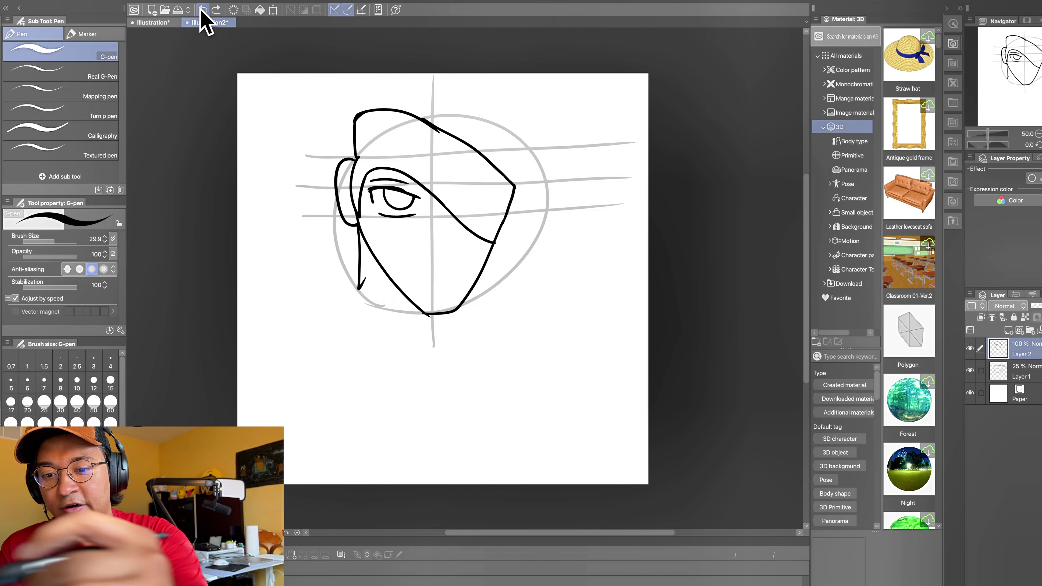
{"action": "mouse_move", "coordinate": [364, 280]}
{"action": "left_mouse_down"}
{"action": "mouse_move", "coordinate": [389, 309]}
{"action": "mouse_move", "coordinate": [388, 276]}
{"action": "left_mouse_up"}
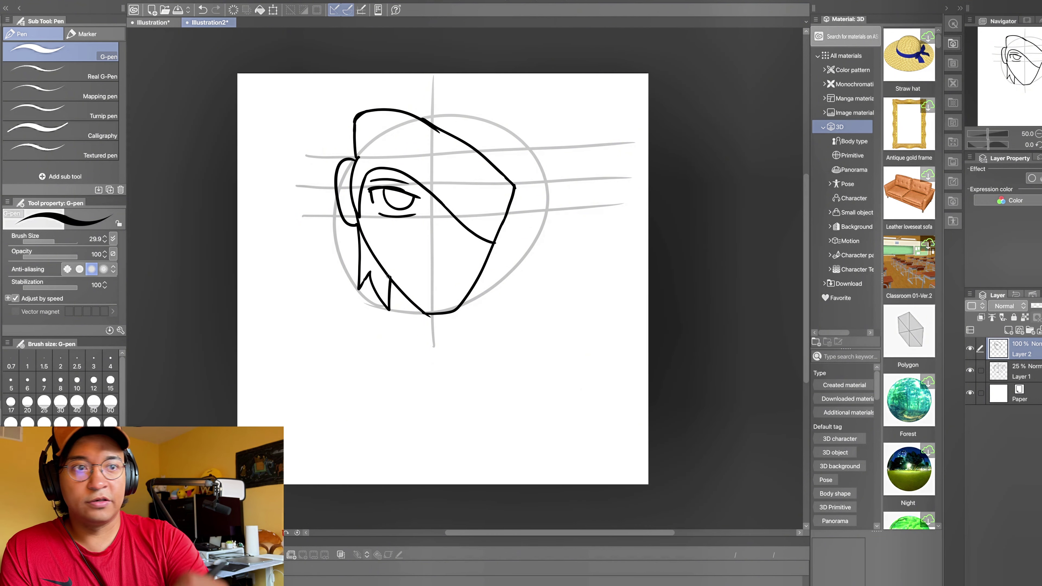
{"action": "left_click_drag", "start_coordinate": [355, 118], "coordinate": [360, 73]}
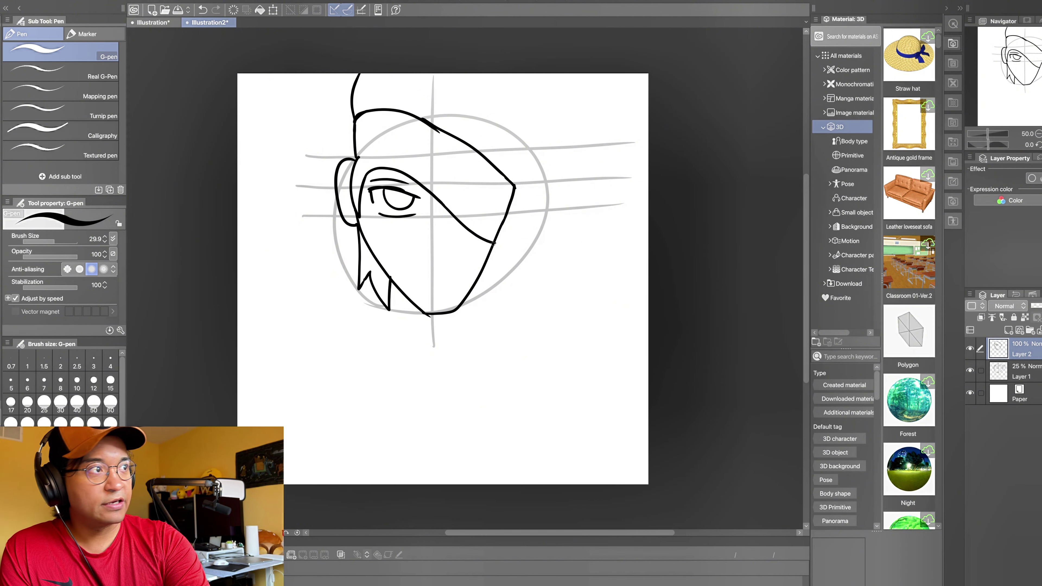
{"action": "mouse_move", "coordinate": [492, 247]}
{"action": "left_mouse_down"}
{"action": "mouse_move", "coordinate": [499, 283]}
{"action": "mouse_move", "coordinate": [489, 283]}
{"action": "mouse_move", "coordinate": [487, 303]}
{"action": "mouse_move", "coordinate": [476, 268]}
{"action": "left_mouse_up"}
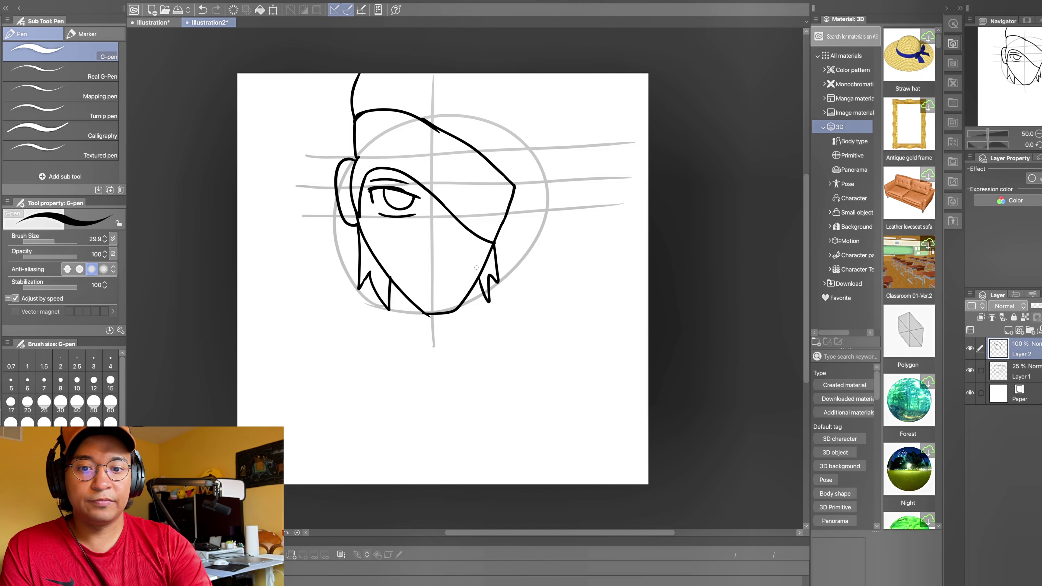
Draw a series of hair spikes from the forehead band's far end up to the canvas's upper edge.
{"action": "mouse_move", "coordinate": [511, 180]}
{"action": "left_mouse_down"}
{"action": "mouse_move", "coordinate": [535, 218]}
{"action": "mouse_move", "coordinate": [531, 176]}
{"action": "mouse_move", "coordinate": [561, 211]}
{"action": "mouse_move", "coordinate": [595, 215]}
{"action": "mouse_move", "coordinate": [562, 185]}
{"action": "left_mouse_up"}
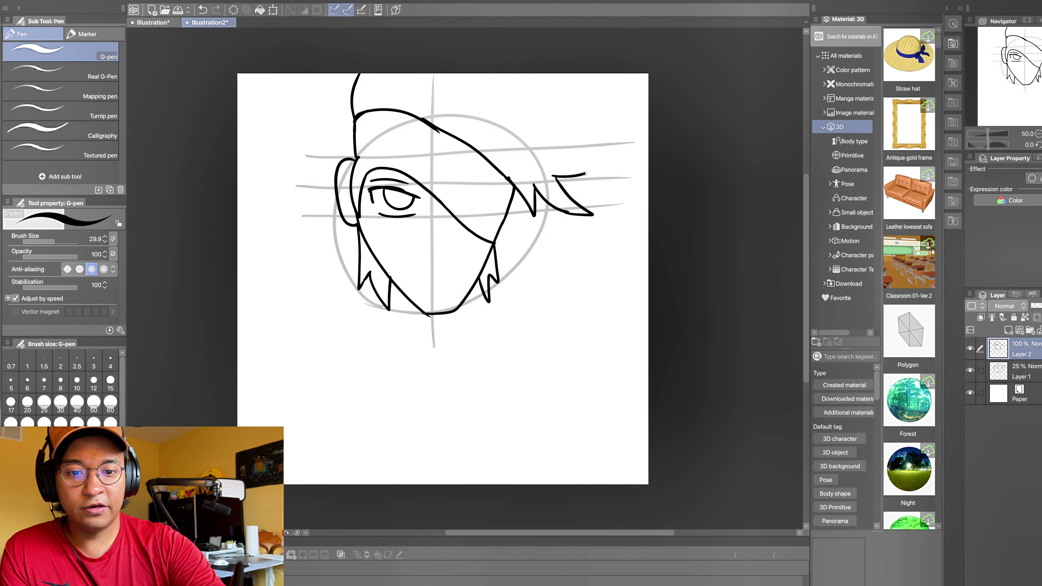
{"action": "mouse_move", "coordinate": [553, 177]}
{"action": "left_mouse_down"}
{"action": "mouse_move", "coordinate": [594, 164]}
{"action": "mouse_move", "coordinate": [555, 150]}
{"action": "left_mouse_up"}
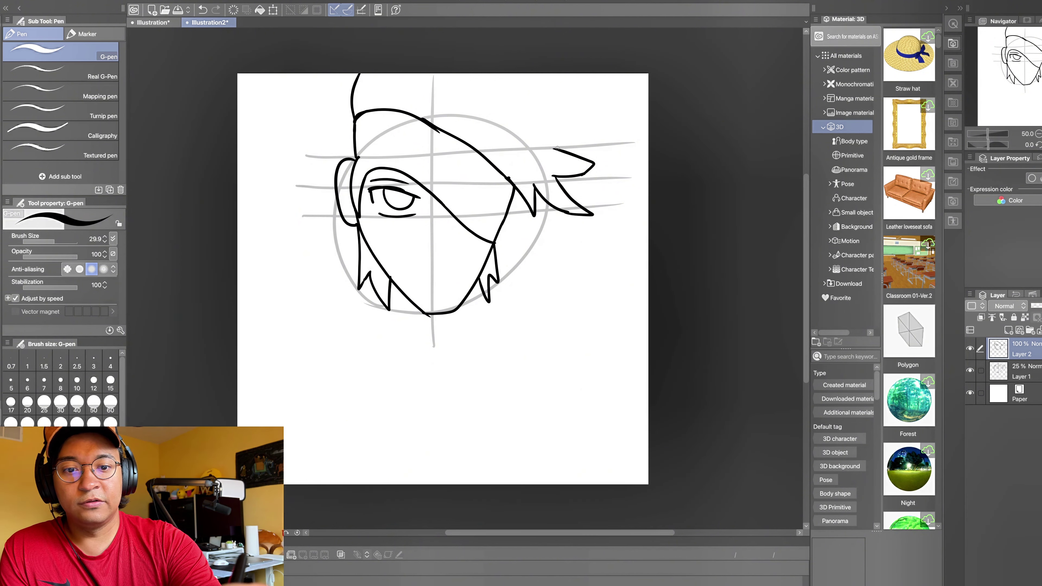
{"action": "mouse_move", "coordinate": [553, 147]}
{"action": "left_mouse_down"}
{"action": "mouse_move", "coordinate": [591, 101]}
{"action": "mouse_move", "coordinate": [547, 105]}
{"action": "left_mouse_up"}
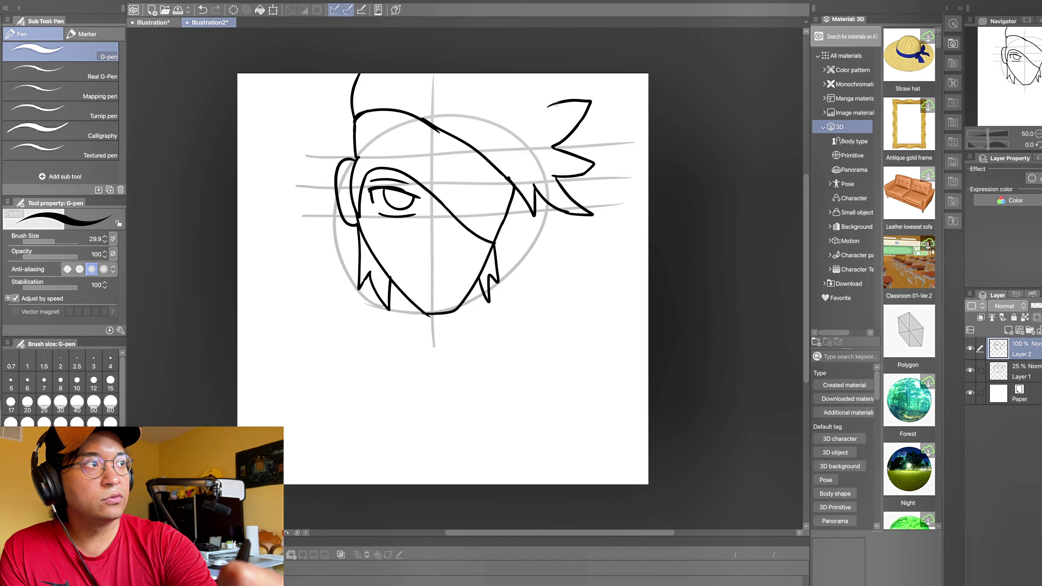
{"action": "mouse_move", "coordinate": [549, 106]}
{"action": "left_mouse_down"}
{"action": "mouse_move", "coordinate": [585, 76]}
{"action": "mouse_move", "coordinate": [550, 77]}
{"action": "mouse_move", "coordinate": [551, 67]}
{"action": "left_mouse_up"}
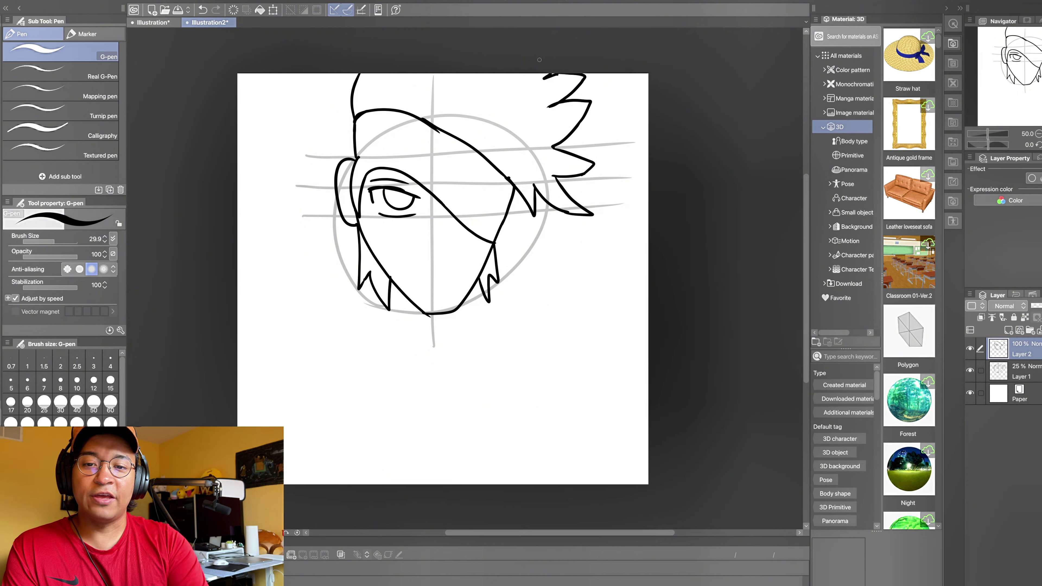
Outline a slanted, rounded rectangular plate on the forehead band and add a short hair stroke at the band's far end.
{"action": "mouse_move", "coordinate": [465, 167]}
{"action": "left_mouse_down"}
{"action": "mouse_move", "coordinate": [461, 177]}
{"action": "mouse_move", "coordinate": [496, 152]}
{"action": "mouse_move", "coordinate": [473, 163]}
{"action": "left_mouse_up"}
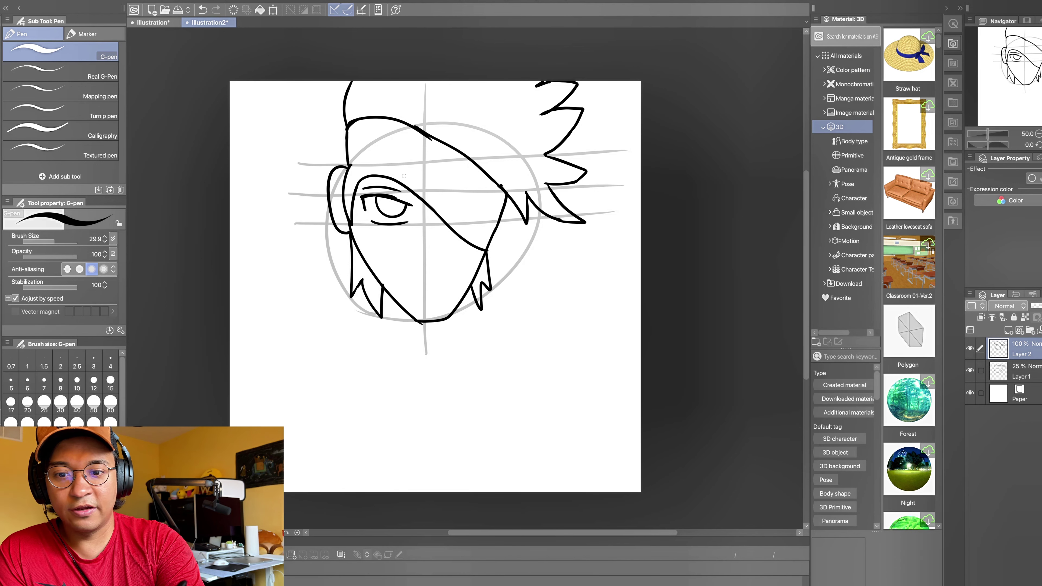
{"action": "mouse_move", "coordinate": [404, 175]}
{"action": "left_mouse_down"}
{"action": "mouse_move", "coordinate": [401, 138]}
{"action": "mouse_move", "coordinate": [416, 141]}
{"action": "mouse_move", "coordinate": [479, 183]}
{"action": "left_mouse_up"}
{"action": "mouse_move", "coordinate": [406, 175]}
{"action": "left_mouse_down"}
{"action": "mouse_move", "coordinate": [465, 222]}
{"action": "mouse_move", "coordinate": [486, 202]}
{"action": "mouse_move", "coordinate": [479, 183]}
{"action": "left_mouse_up"}
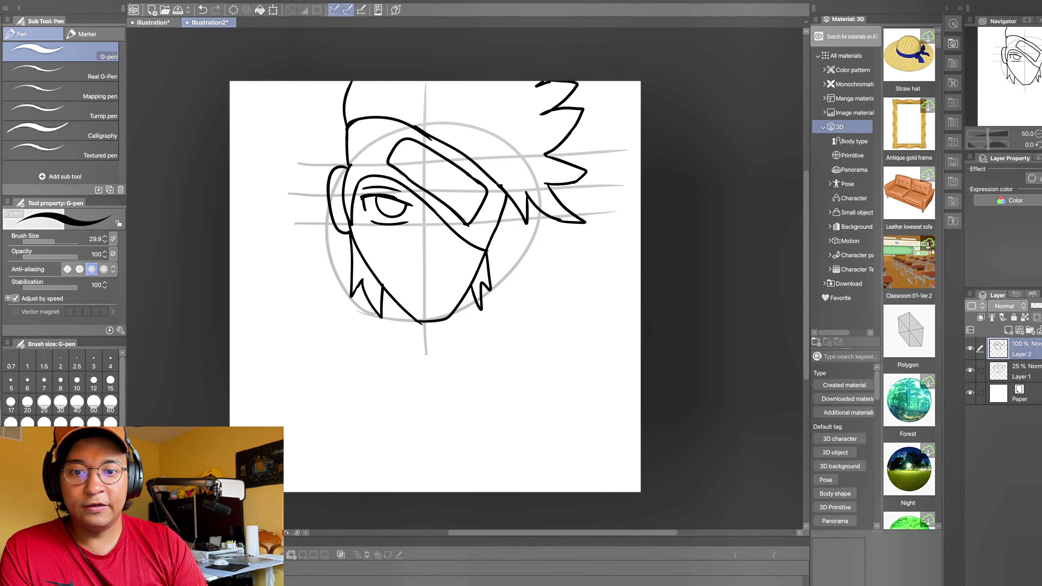
{"action": "left_click_drag", "start_coordinate": [496, 168], "coordinate": [512, 197]}
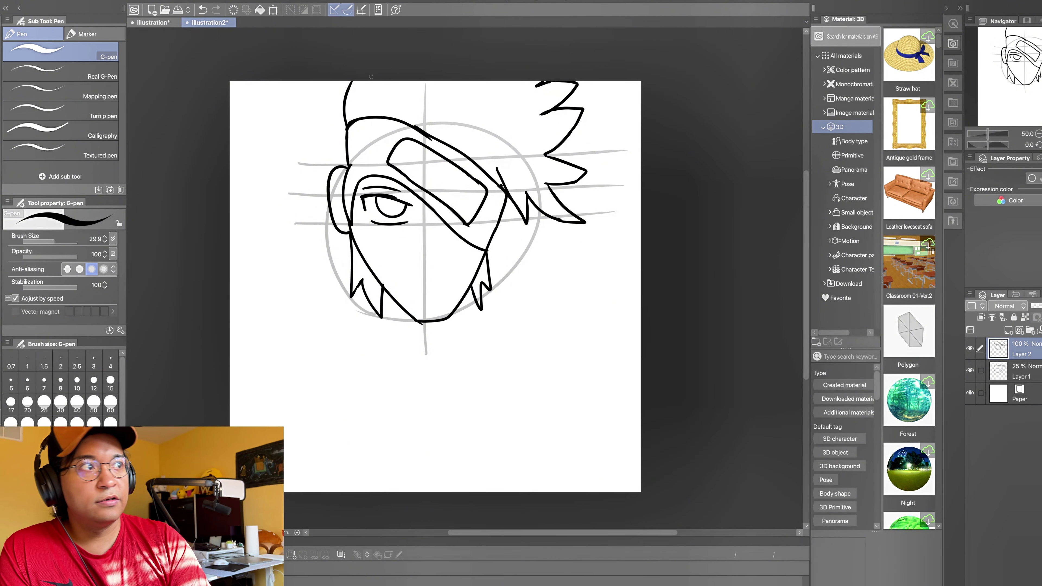
Sketch both sides of the neck and the hood outline curving down around it, with a shoulder line sloping outward on each side.
{"action": "left_click_drag", "start_coordinate": [383, 289], "coordinate": [386, 331]}
{"action": "left_click_drag", "start_coordinate": [469, 289], "coordinate": [476, 332]}
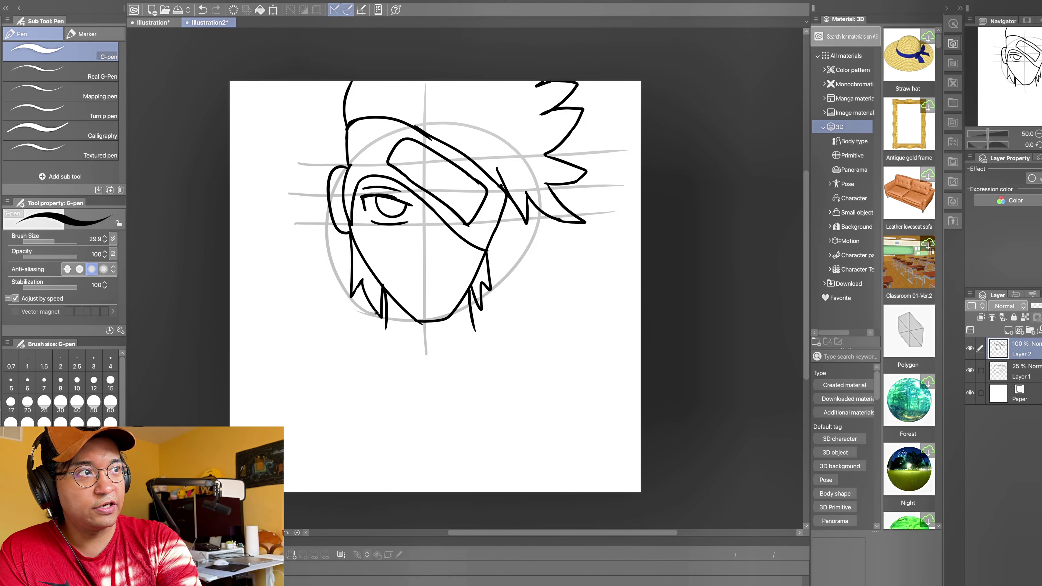
{"action": "left_click_drag", "start_coordinate": [379, 313], "coordinate": [340, 374]}
{"action": "mouse_move", "coordinate": [477, 310]}
{"action": "left_mouse_down"}
{"action": "mouse_move", "coordinate": [520, 343]}
{"action": "mouse_move", "coordinate": [533, 400]}
{"action": "left_mouse_up"}
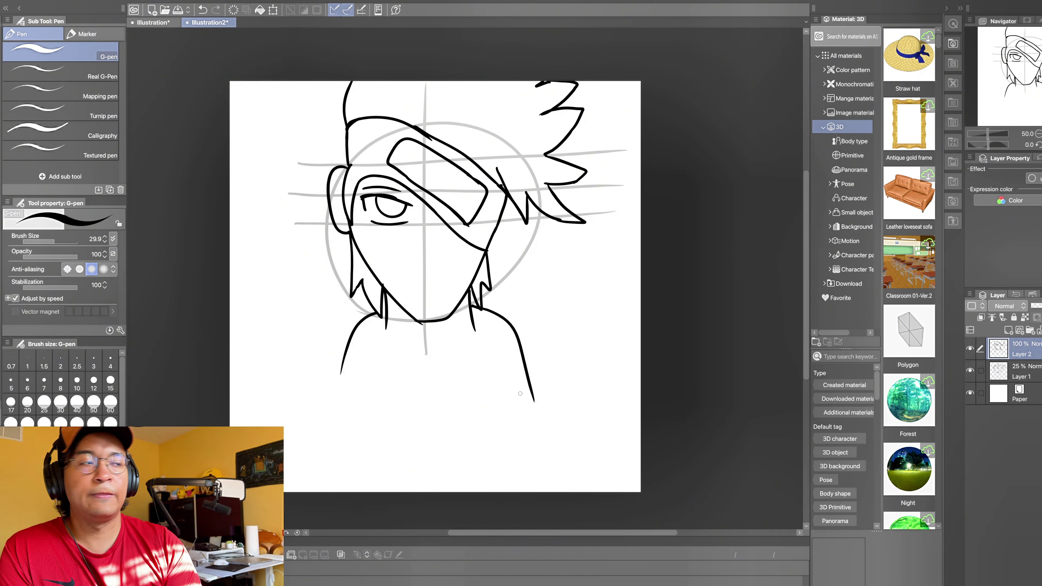
{"action": "left_click_drag", "start_coordinate": [343, 369], "coordinate": [343, 425]}
{"action": "left_click_drag", "start_coordinate": [531, 396], "coordinate": [533, 427]}
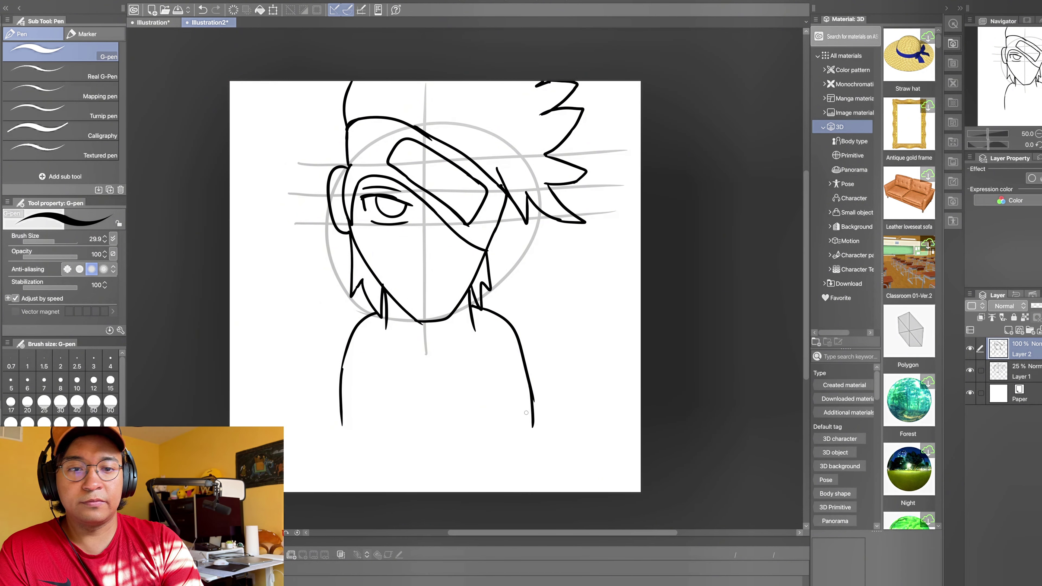
{"action": "left_click_drag", "start_coordinate": [340, 401], "coordinate": [301, 421]}
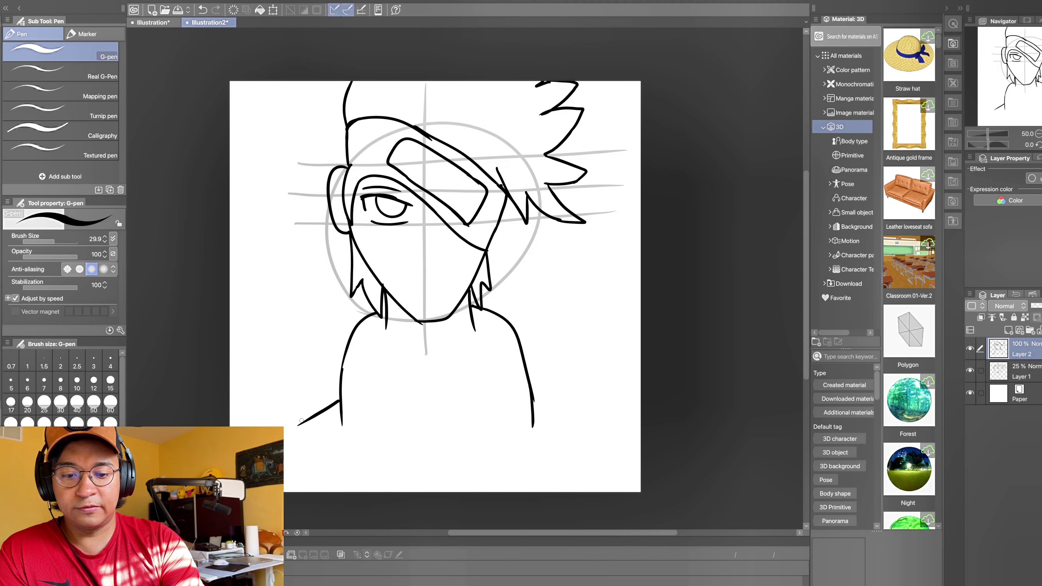
{"action": "left_click_drag", "start_coordinate": [533, 398], "coordinate": [590, 423]}
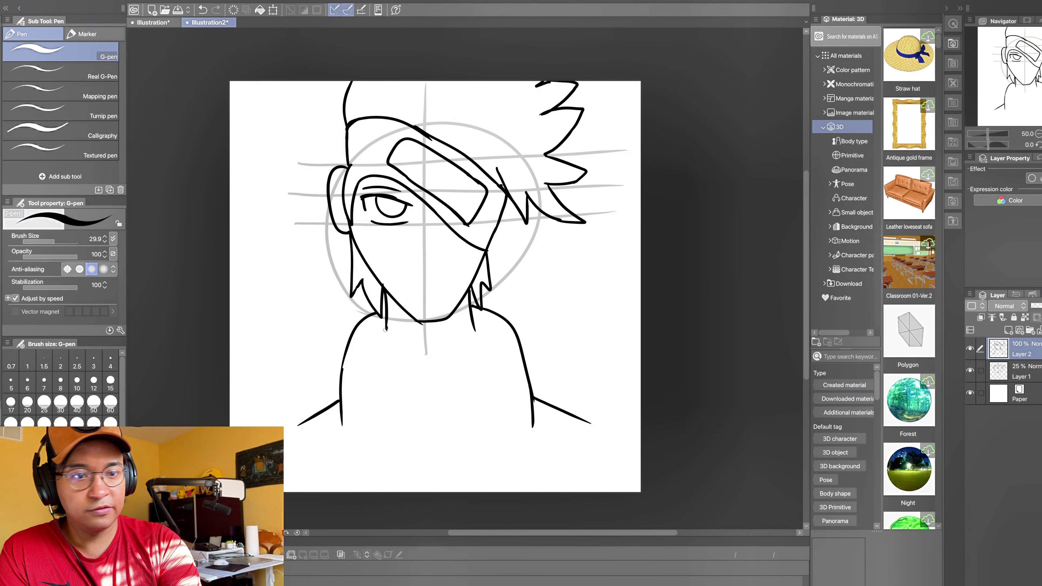
Extend the neck lines into two inner collar edges running down the chest, and draw a small zipper pull where they end.
{"action": "left_click_drag", "start_coordinate": [385, 329], "coordinate": [394, 354]}
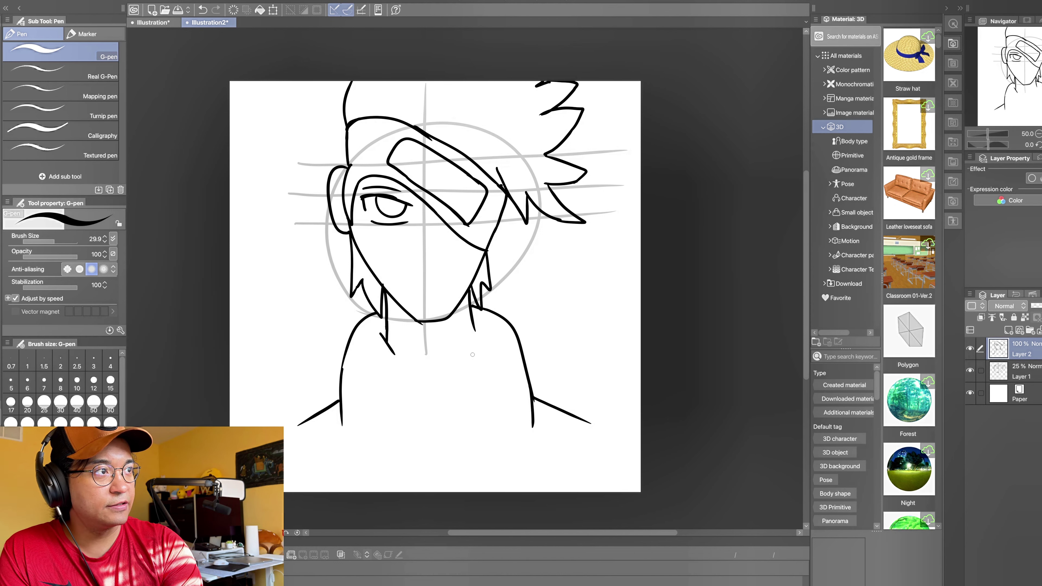
{"action": "mouse_move", "coordinate": [469, 360]}
{"action": "left_mouse_down"}
{"action": "mouse_move", "coordinate": [483, 343]}
{"action": "mouse_move", "coordinate": [476, 351]}
{"action": "mouse_move", "coordinate": [475, 322]}
{"action": "mouse_move", "coordinate": [475, 352]}
{"action": "mouse_move", "coordinate": [471, 286]}
{"action": "left_mouse_up"}
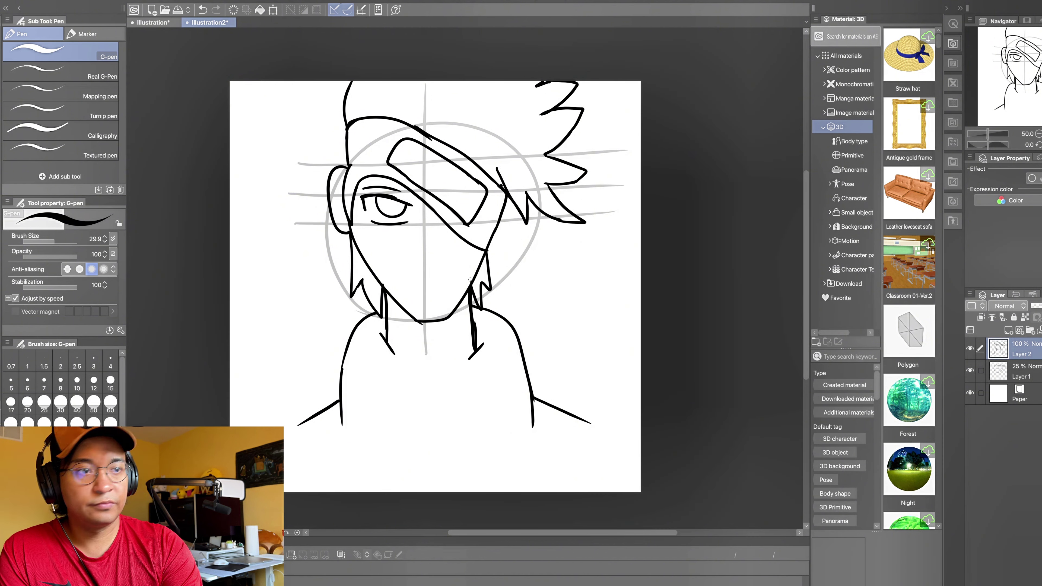
{"action": "mouse_move", "coordinate": [394, 353]}
{"action": "left_mouse_down"}
{"action": "mouse_move", "coordinate": [413, 435]}
{"action": "mouse_move", "coordinate": [454, 405]}
{"action": "mouse_move", "coordinate": [471, 353]}
{"action": "left_mouse_up"}
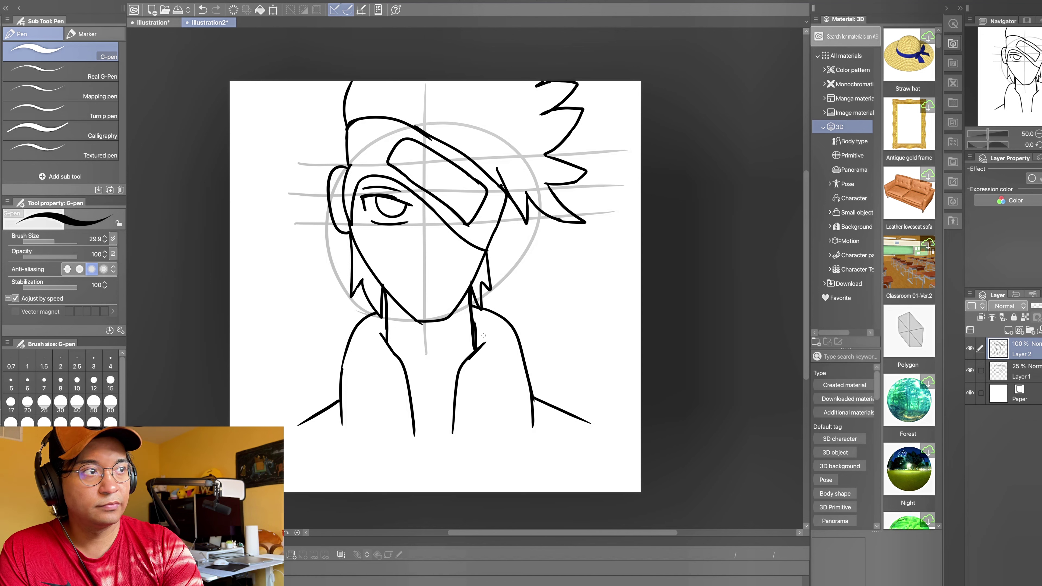
{"action": "mouse_move", "coordinate": [404, 433]}
{"action": "left_mouse_down"}
{"action": "mouse_move", "coordinate": [434, 439]}
{"action": "mouse_move", "coordinate": [439, 452]}
{"action": "mouse_move", "coordinate": [443, 439]}
{"action": "mouse_move", "coordinate": [462, 436]}
{"action": "left_mouse_up"}
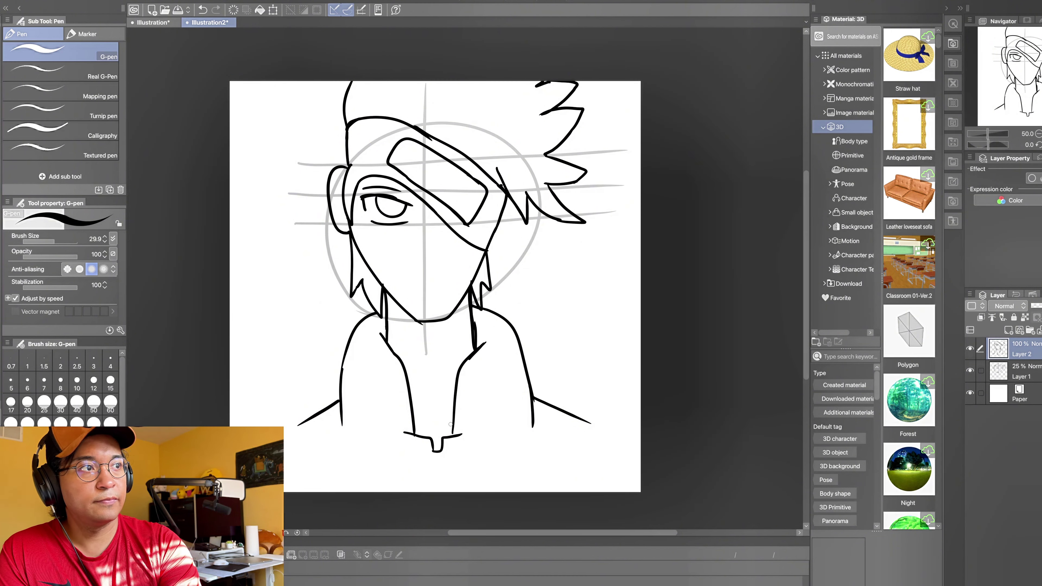
Draw a second curved line beside each inner collar edge to form the folded rim of the hood.
{"action": "mouse_move", "coordinate": [384, 325]}
{"action": "left_mouse_down"}
{"action": "mouse_move", "coordinate": [368, 354]}
{"action": "mouse_move", "coordinate": [375, 377]}
{"action": "left_mouse_up"}
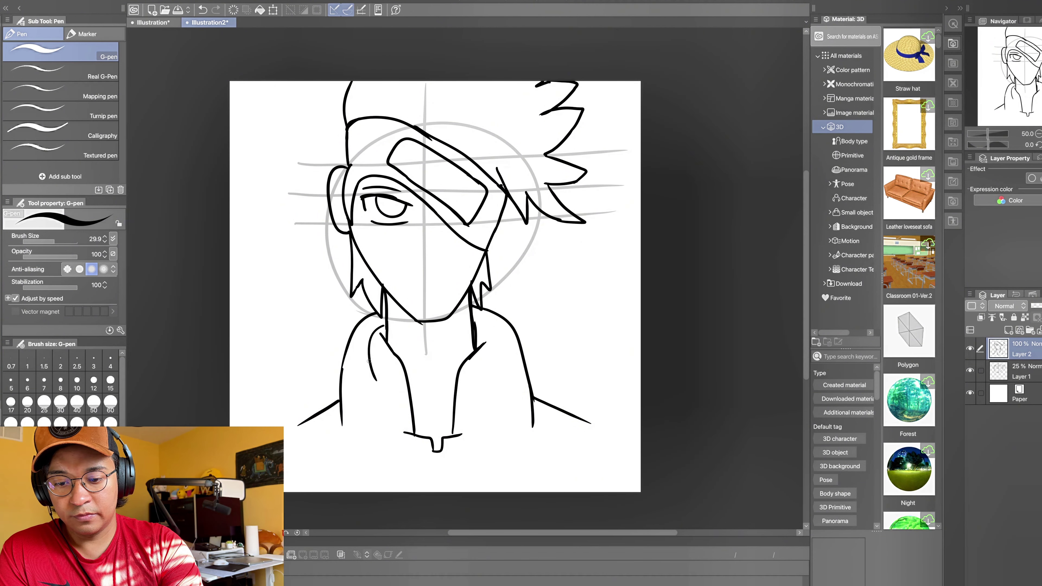
{"action": "left_click_drag", "start_coordinate": [369, 354], "coordinate": [391, 421]}
{"action": "mouse_move", "coordinate": [468, 416]}
{"action": "left_mouse_down"}
{"action": "mouse_move", "coordinate": [475, 375]}
{"action": "mouse_move", "coordinate": [502, 346]}
{"action": "mouse_move", "coordinate": [485, 315]}
{"action": "left_mouse_up"}
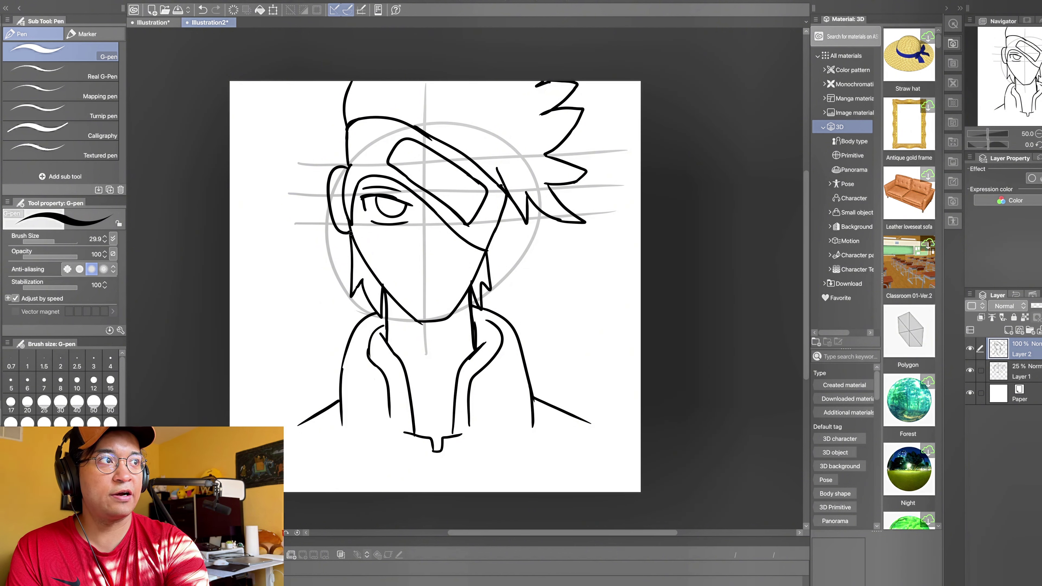
Draw the mask's curved upper edge beneath the eye, redoing the first attempt, then add the nose lines and redraw the iris.
{"action": "mouse_move", "coordinate": [361, 236]}
{"action": "left_mouse_down"}
{"action": "mouse_move", "coordinate": [416, 242]}
{"action": "mouse_move", "coordinate": [445, 229]}
{"action": "left_mouse_up"}
{"action": "key", "text": "ctrl+z"}
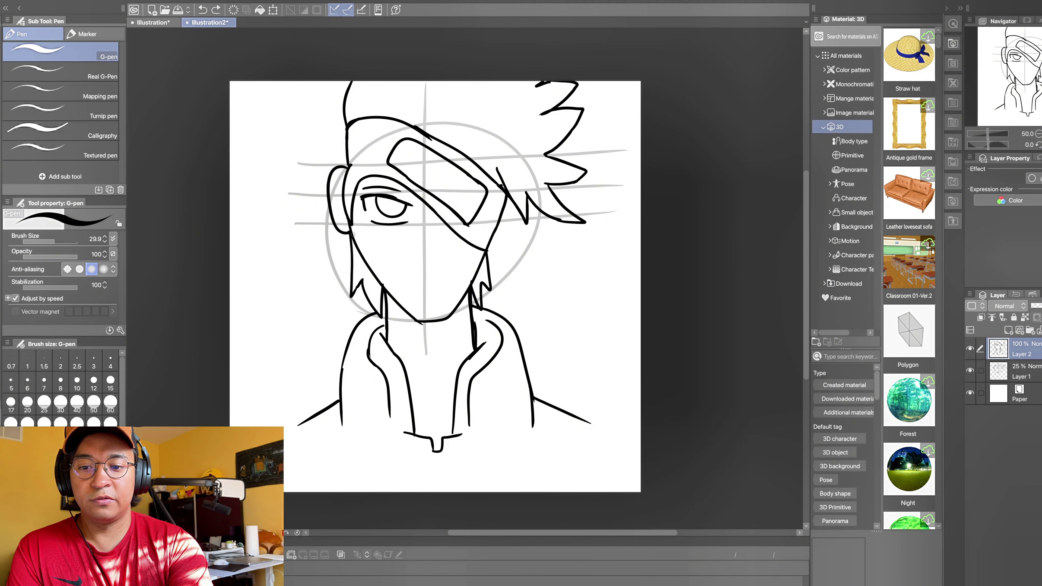
{"action": "mouse_move", "coordinate": [351, 233]}
{"action": "left_mouse_down"}
{"action": "mouse_move", "coordinate": [379, 247]}
{"action": "mouse_move", "coordinate": [424, 236]}
{"action": "mouse_move", "coordinate": [443, 217]}
{"action": "left_mouse_up"}
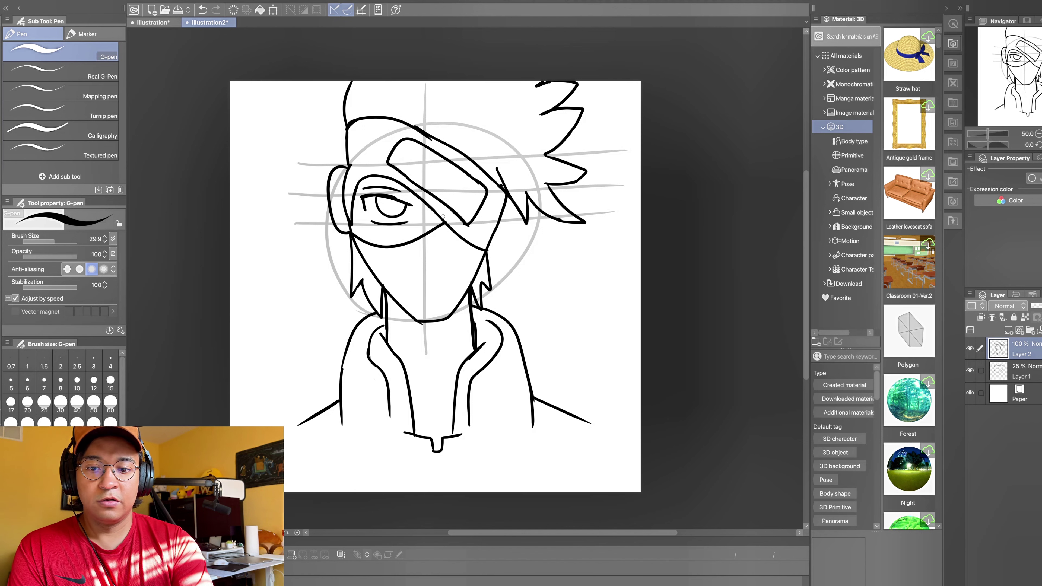
{"action": "left_click_drag", "start_coordinate": [424, 246], "coordinate": [425, 268]}
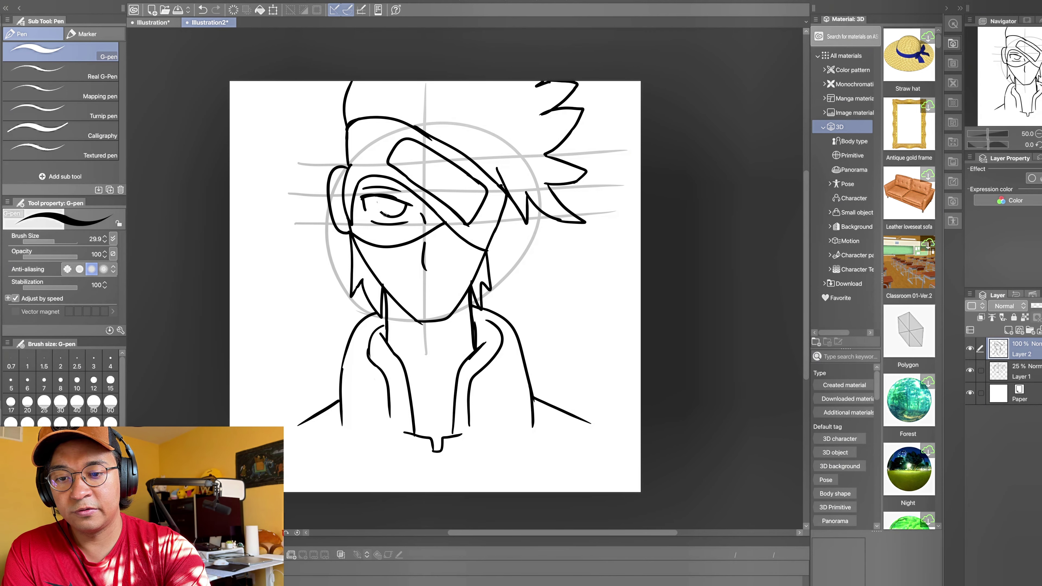
{"action": "left_click_drag", "start_coordinate": [380, 210], "coordinate": [379, 193]}
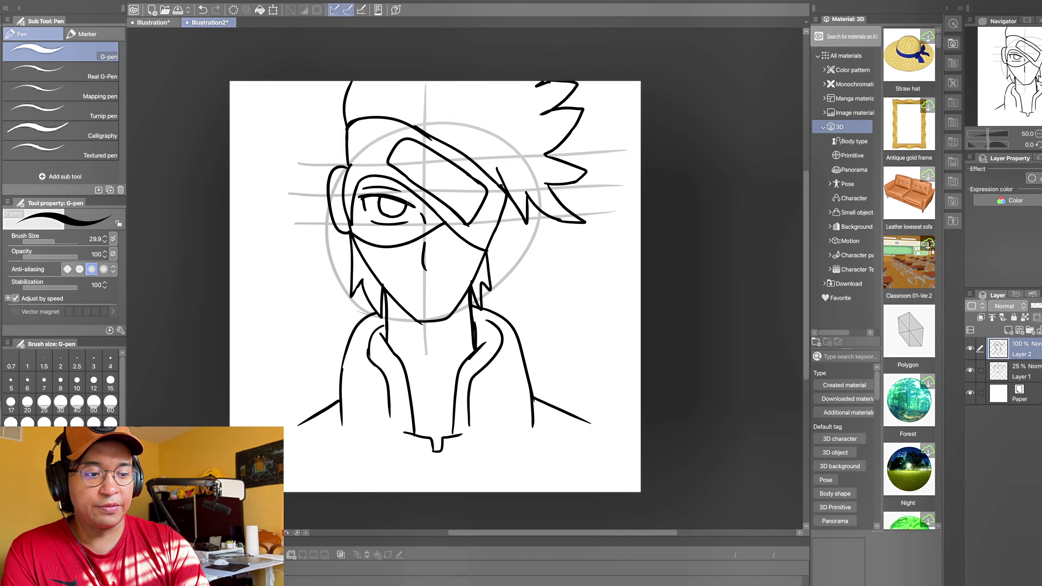
Lower the opacity of Layer 1 to 0% to hide the guides, and make Layer 2 active again.
{"action": "left_click", "coordinate": [1021, 372]}
{"action": "left_click_drag", "start_coordinate": [1039, 306], "coordinate": [1027, 313]}
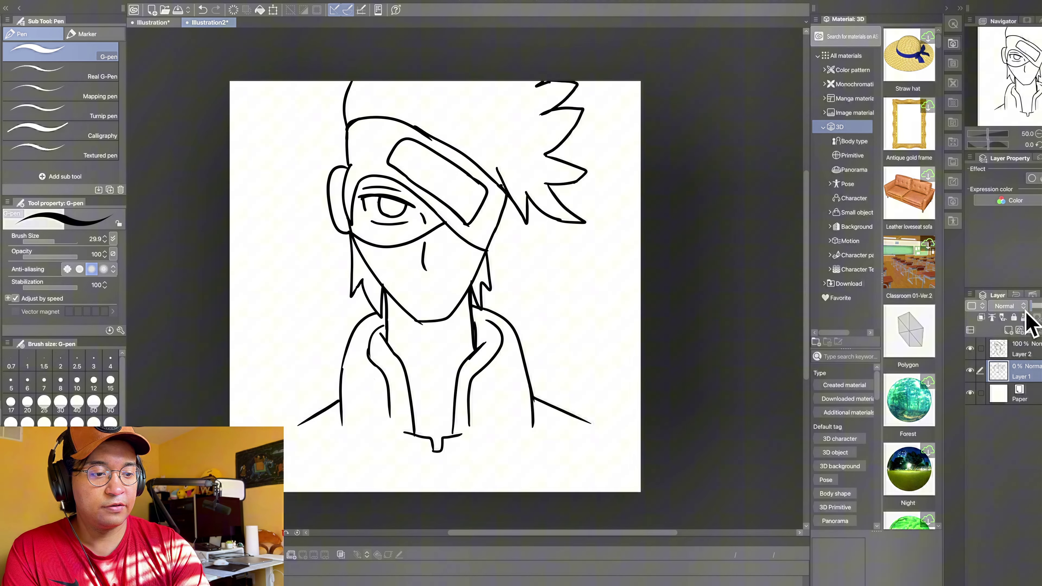
{"action": "left_click", "coordinate": [1035, 351]}
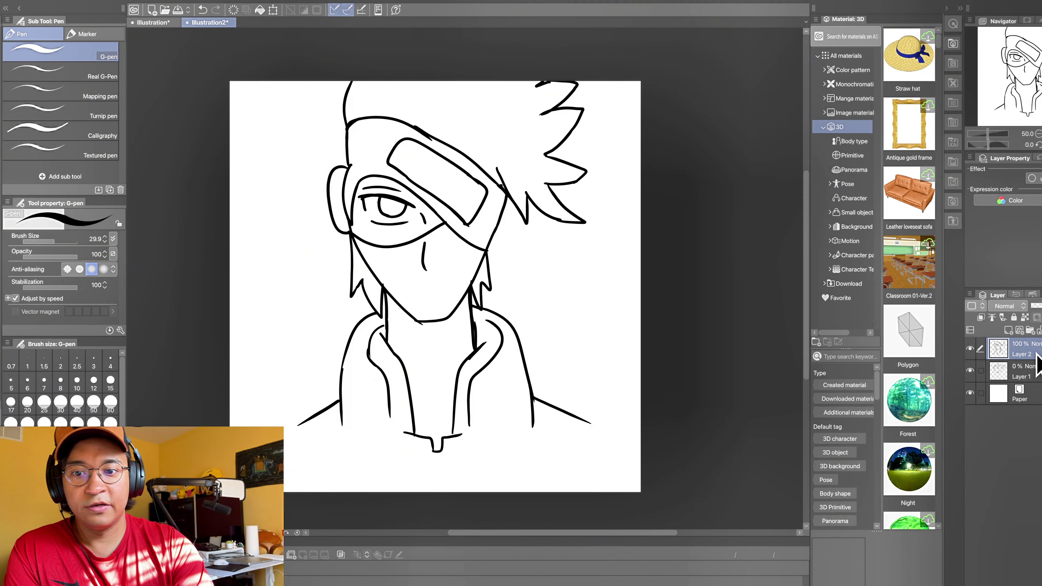
Draw inner ear details and pointed hair tufts above the forehead band, and thicken the band's upper edge.
{"action": "mouse_move", "coordinate": [347, 126]}
{"action": "left_mouse_down"}
{"action": "mouse_move", "coordinate": [349, 78]}
{"action": "mouse_move", "coordinate": [372, 96]}
{"action": "left_mouse_up"}
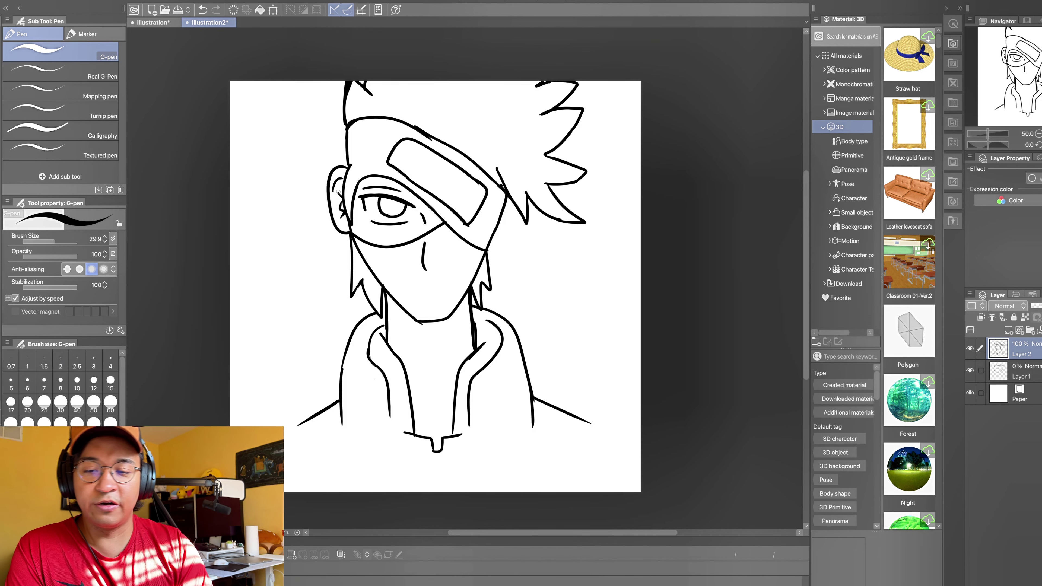
{"action": "left_click_drag", "start_coordinate": [427, 138], "coordinate": [469, 162]}
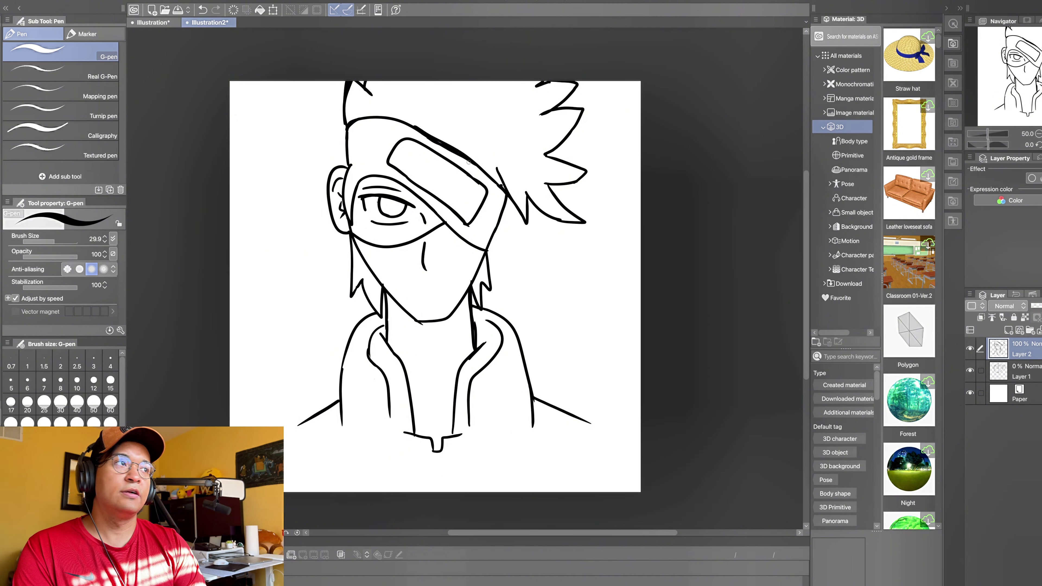
{"action": "mouse_move", "coordinate": [382, 102]}
{"action": "left_mouse_down"}
{"action": "mouse_move", "coordinate": [392, 117]}
{"action": "mouse_move", "coordinate": [418, 87]}
{"action": "left_mouse_up"}
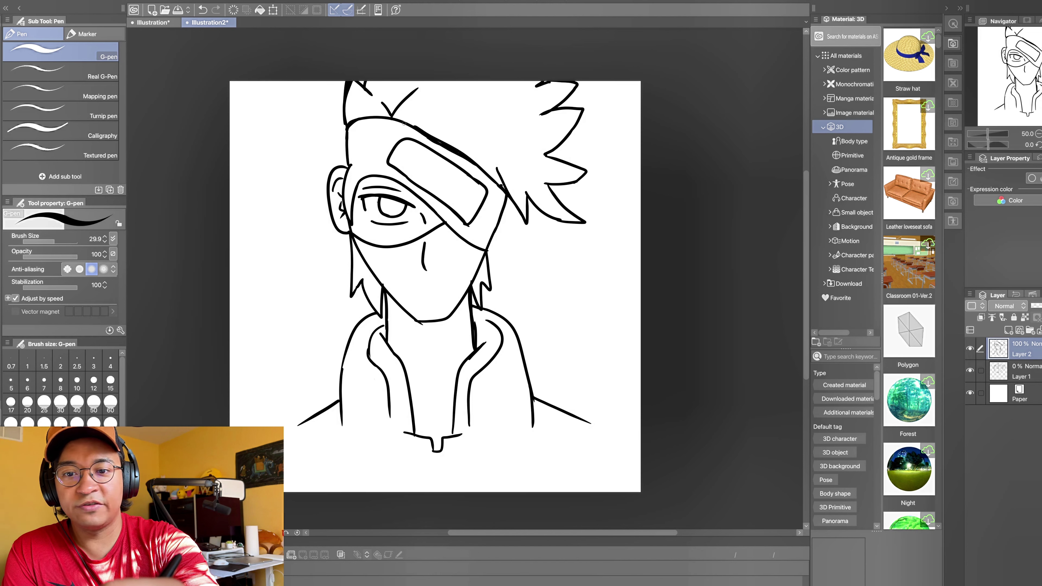
{"action": "left_click_drag", "start_coordinate": [404, 122], "coordinate": [422, 88]}
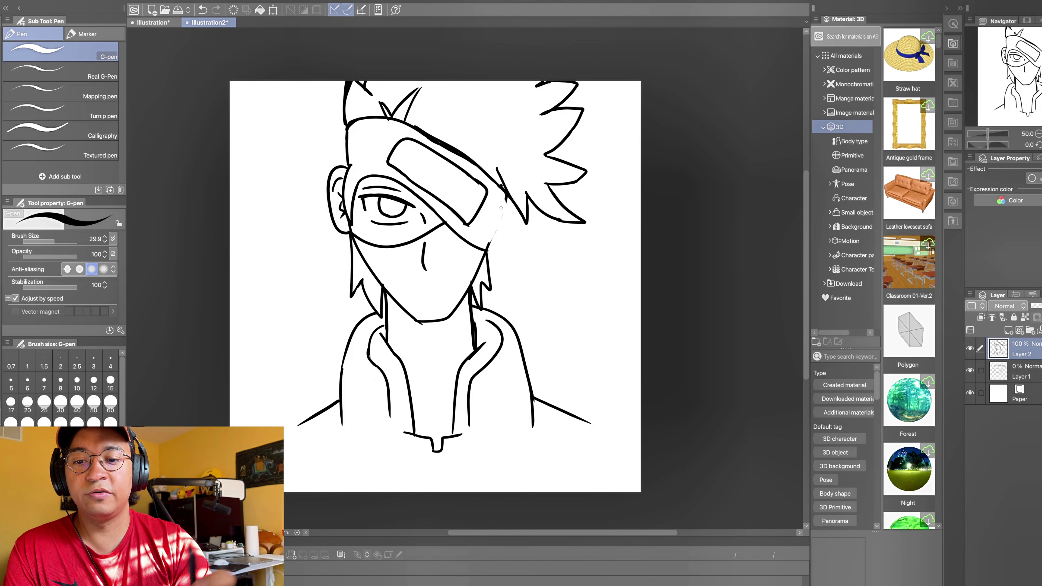
Redraw the far end of the forehead band as a rounded curve joining its upper and lower edges.
{"action": "left_click_drag", "start_coordinate": [487, 249], "coordinate": [507, 192]}
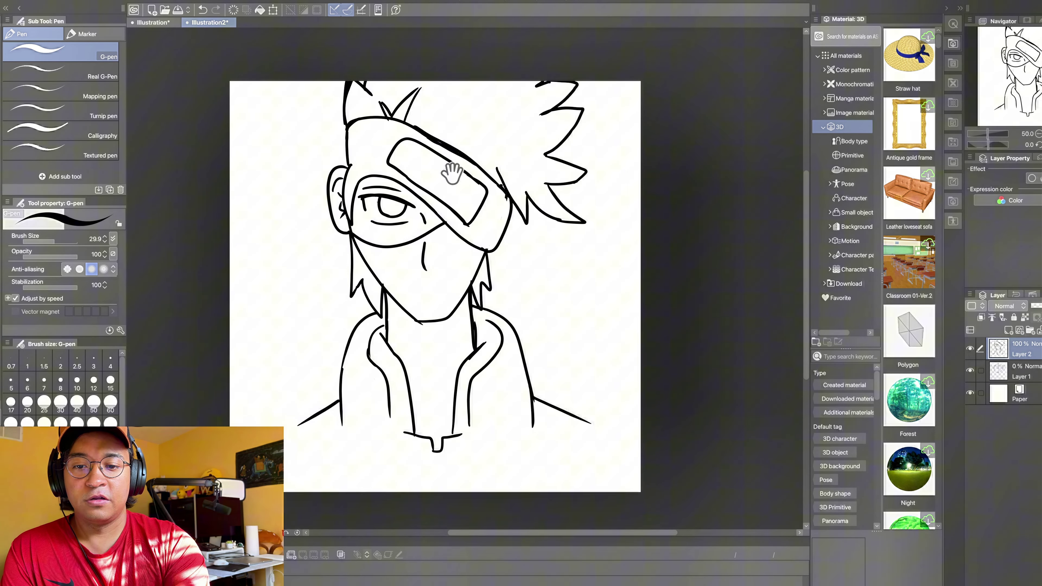
{"action": "scroll", "coordinate": [492, 245], "scroll_direction": "up", "scroll_amount": 3}
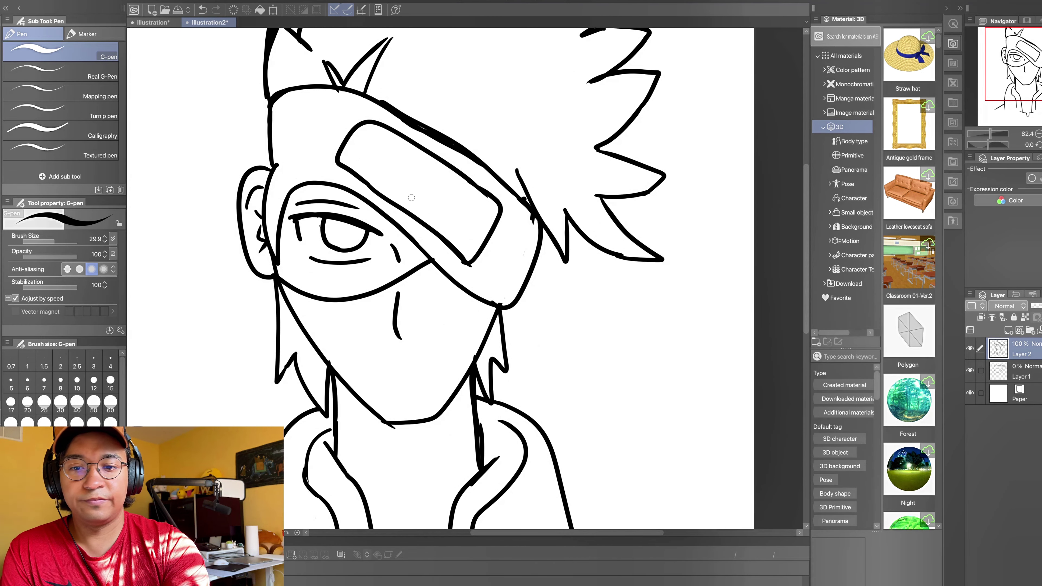
Draw a swirl emblem with pointed side tips inside the forehead band's metal plate.
{"action": "mouse_move", "coordinate": [410, 200]}
{"action": "left_mouse_down"}
{"action": "mouse_move", "coordinate": [389, 188]}
{"action": "mouse_move", "coordinate": [417, 165]}
{"action": "mouse_move", "coordinate": [443, 164]}
{"action": "mouse_move", "coordinate": [472, 185]}
{"action": "left_mouse_up"}
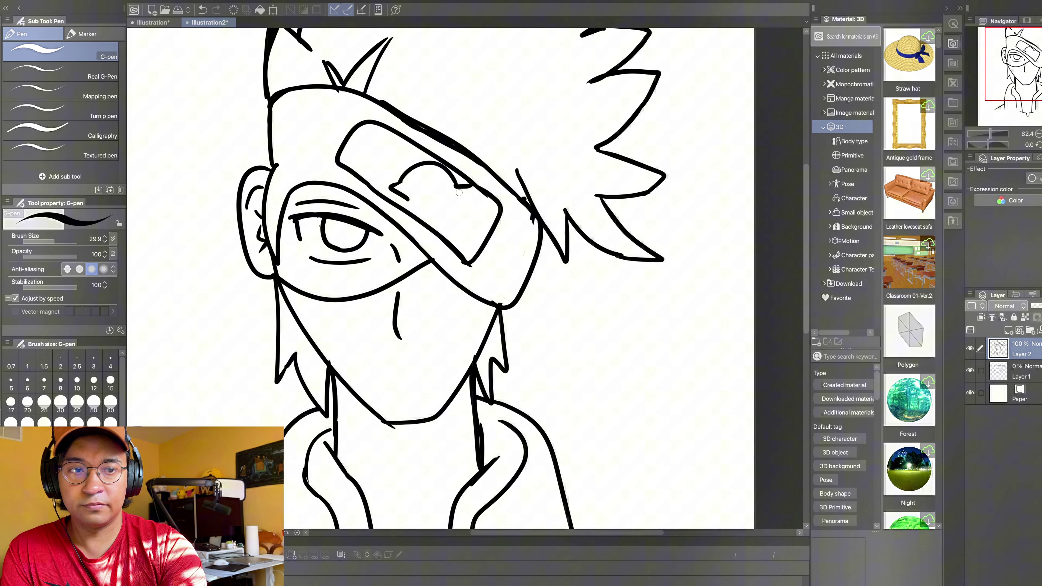
{"action": "mouse_move", "coordinate": [407, 200]}
{"action": "left_mouse_down"}
{"action": "mouse_move", "coordinate": [439, 206]}
{"action": "mouse_move", "coordinate": [444, 189]}
{"action": "mouse_move", "coordinate": [434, 178]}
{"action": "mouse_move", "coordinate": [422, 201]}
{"action": "left_mouse_up"}
{"action": "mouse_move", "coordinate": [423, 177]}
{"action": "left_mouse_down"}
{"action": "mouse_move", "coordinate": [441, 178]}
{"action": "mouse_move", "coordinate": [450, 195]}
{"action": "mouse_move", "coordinate": [438, 218]}
{"action": "mouse_move", "coordinate": [380, 193]}
{"action": "mouse_move", "coordinate": [431, 157]}
{"action": "mouse_move", "coordinate": [467, 183]}
{"action": "left_mouse_up"}
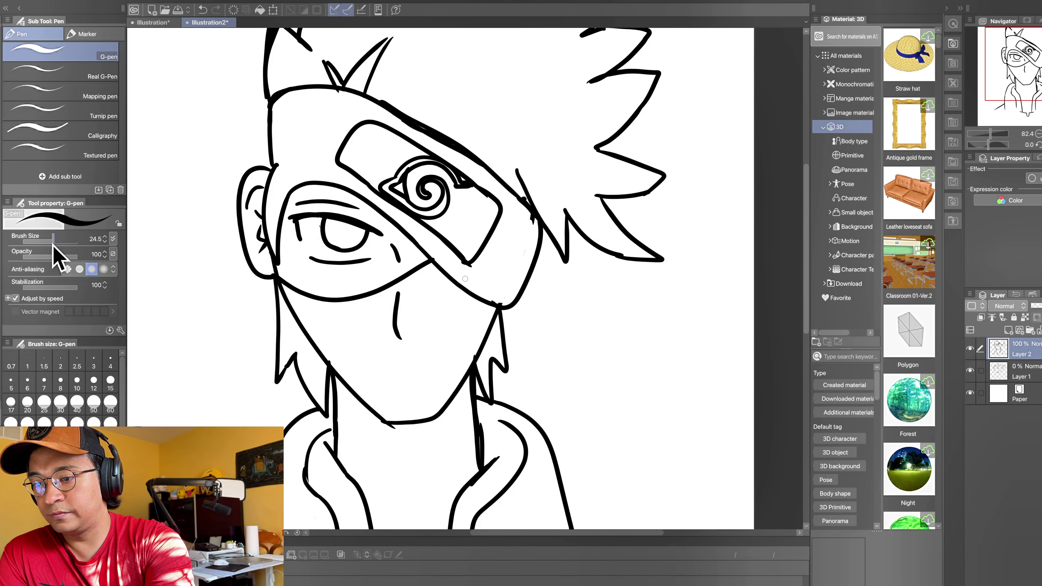
Thicken the forehead band's edge where it meets the spiky hair, using a brush size of 29.9.
{"action": "left_click_drag", "start_coordinate": [58, 241], "coordinate": [51, 241]}
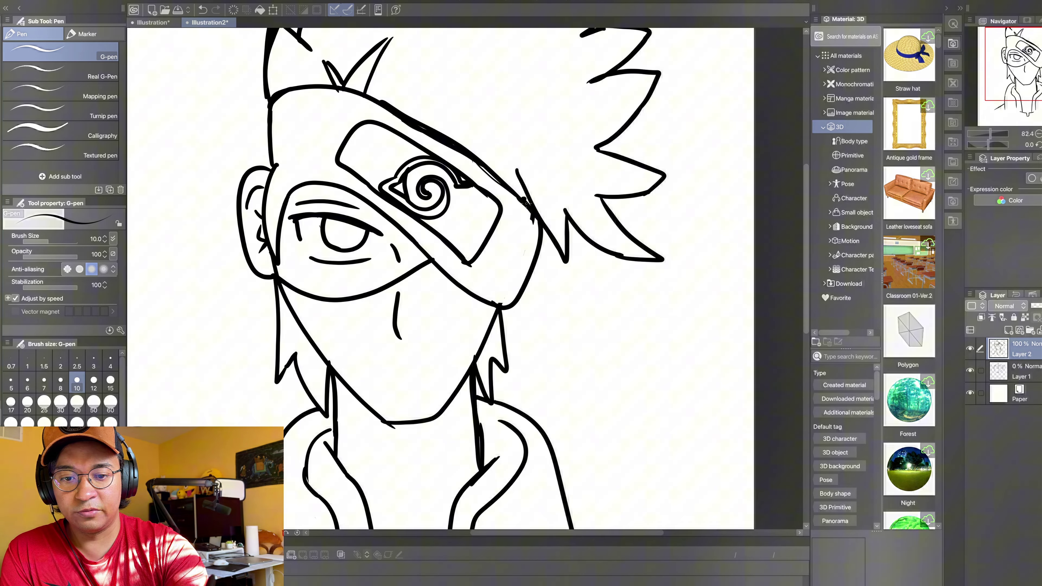
{"action": "left_click_drag", "start_coordinate": [512, 199], "coordinate": [536, 213]}
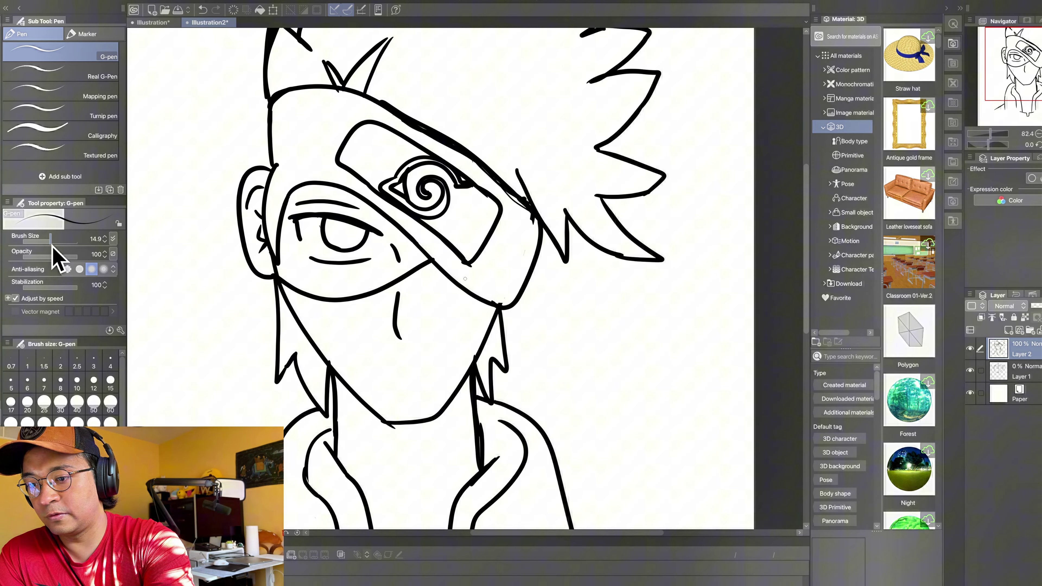
{"action": "left_click_drag", "start_coordinate": [52, 242], "coordinate": [57, 242]}
{"action": "left_click_drag", "start_coordinate": [514, 191], "coordinate": [532, 222]}
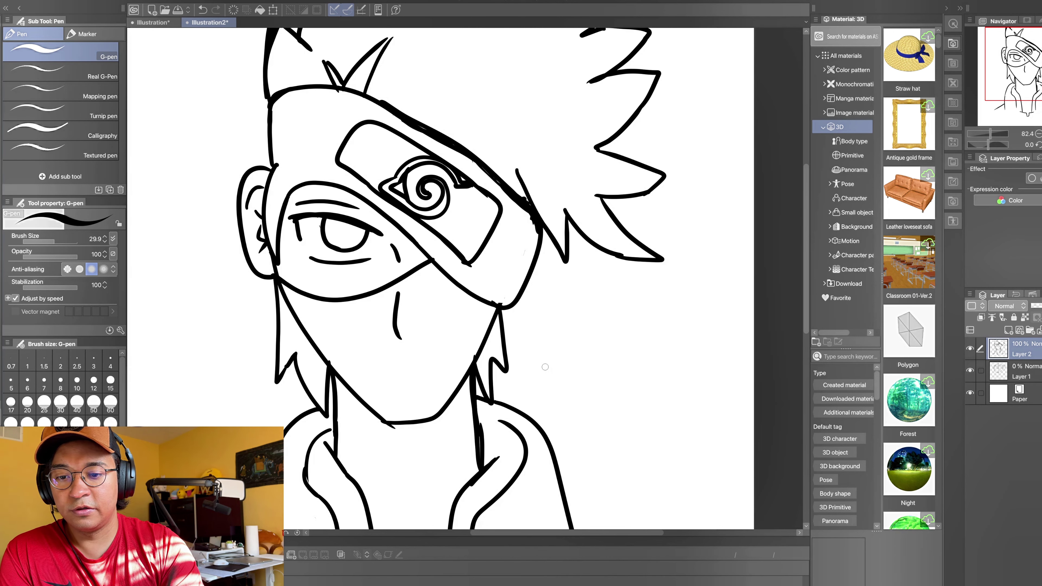
Erase part of the iris and redraw it as a rounded shape hanging from the upper eyelid.
{"action": "left_click_drag", "start_coordinate": [327, 227], "coordinate": [331, 249]}
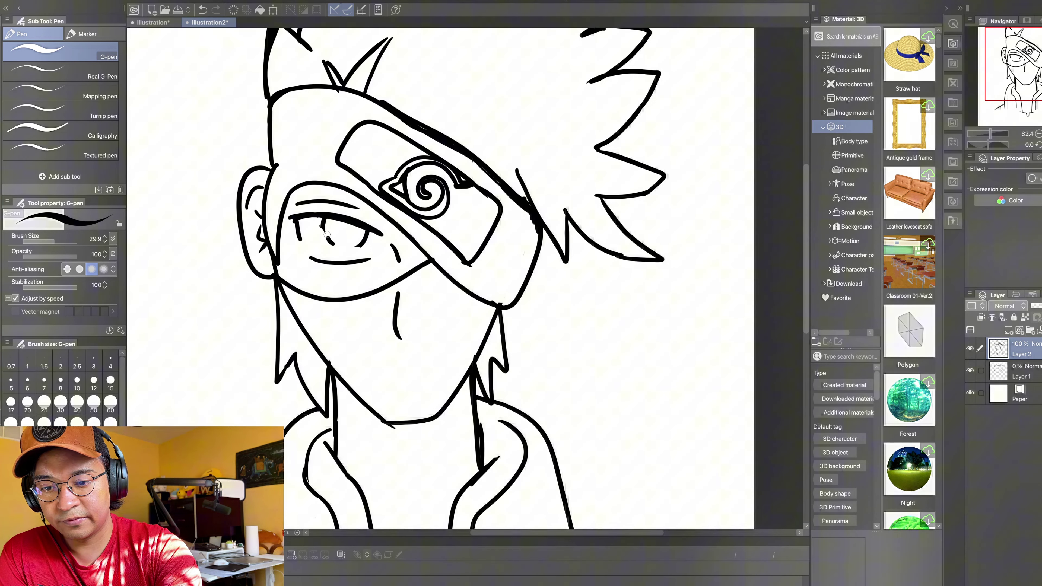
{"action": "mouse_move", "coordinate": [323, 216]}
{"action": "left_mouse_down"}
{"action": "mouse_move", "coordinate": [334, 243]}
{"action": "mouse_move", "coordinate": [361, 244]}
{"action": "mouse_move", "coordinate": [364, 223]}
{"action": "left_mouse_up"}
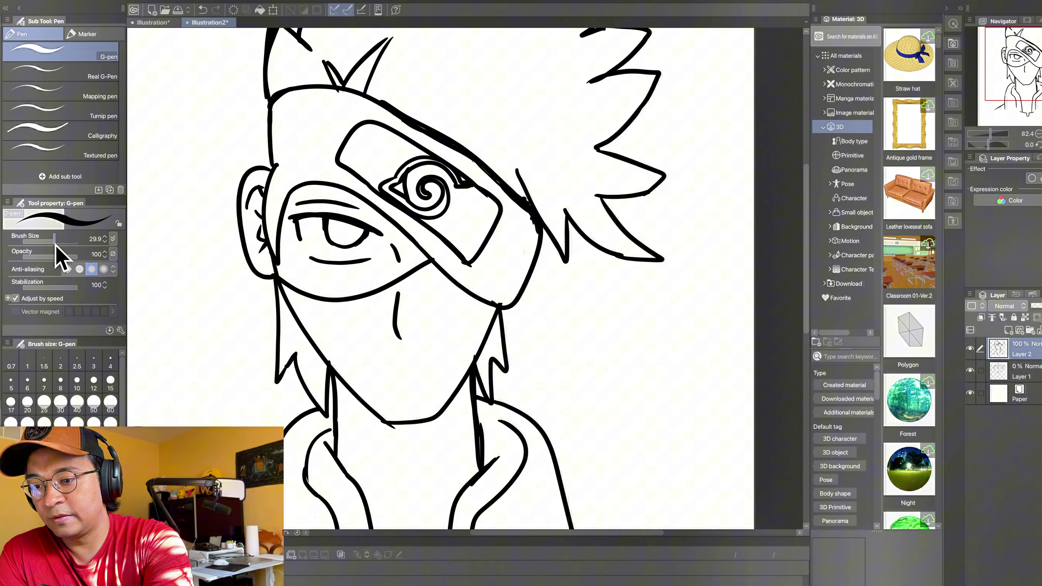
Reduce the brush size to 8.2 and extend the far end of the shoulder line with a thin downward curve.
{"action": "left_click_drag", "start_coordinate": [55, 242], "coordinate": [48, 242]}
{"action": "left_click_drag", "start_coordinate": [559, 273], "coordinate": [451, 271]}
{"action": "scroll", "coordinate": [551, 276], "scroll_direction": "down", "scroll_amount": 1}
{"action": "scroll", "coordinate": [551, 276], "scroll_direction": "down", "scroll_amount": 1}
{"action": "mouse_move", "coordinate": [550, 276]}
{"action": "left_mouse_down"}
{"action": "mouse_move", "coordinate": [459, 214]}
{"action": "mouse_move", "coordinate": [470, 215]}
{"action": "left_mouse_up"}
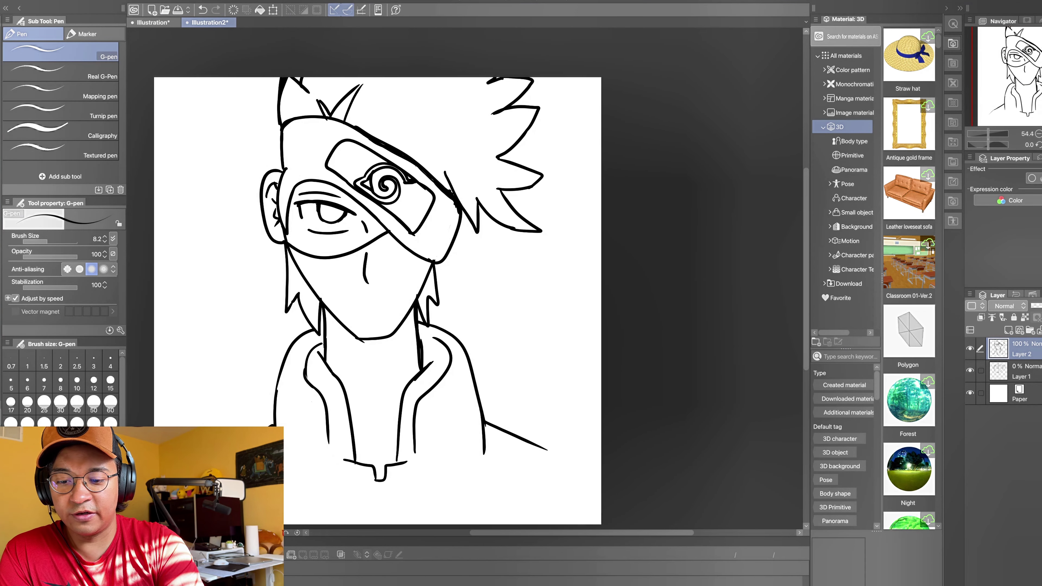
{"action": "left_click_drag", "start_coordinate": [538, 447], "coordinate": [557, 465]}
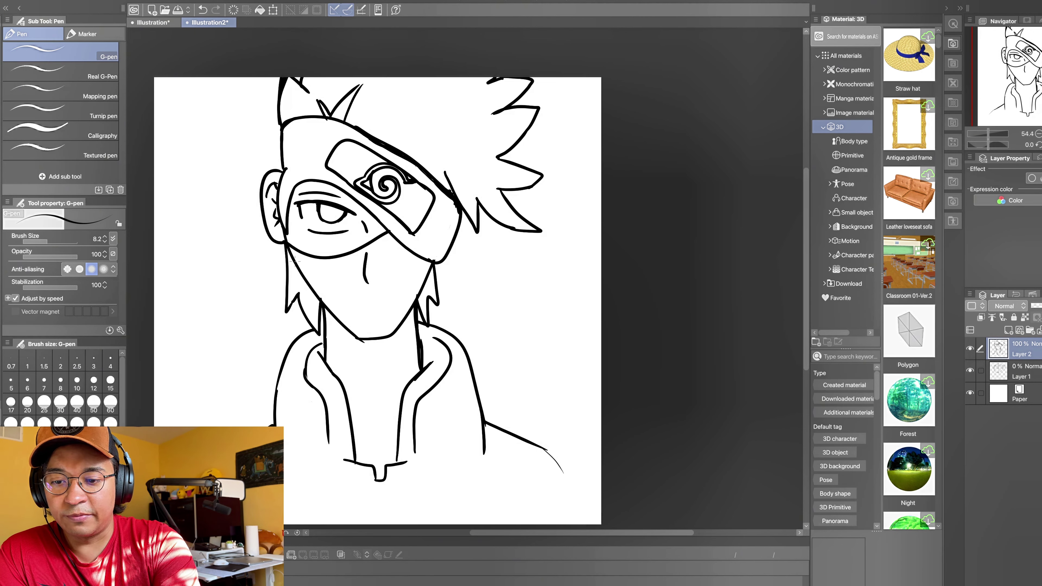
Shade the whole face mask below the eye with fine, closely spaced diagonal hatching.
{"action": "mouse_move", "coordinate": [297, 264]}
{"action": "left_mouse_down"}
{"action": "mouse_move", "coordinate": [323, 261]}
{"action": "mouse_move", "coordinate": [313, 290]}
{"action": "mouse_move", "coordinate": [340, 259]}
{"action": "left_mouse_up"}
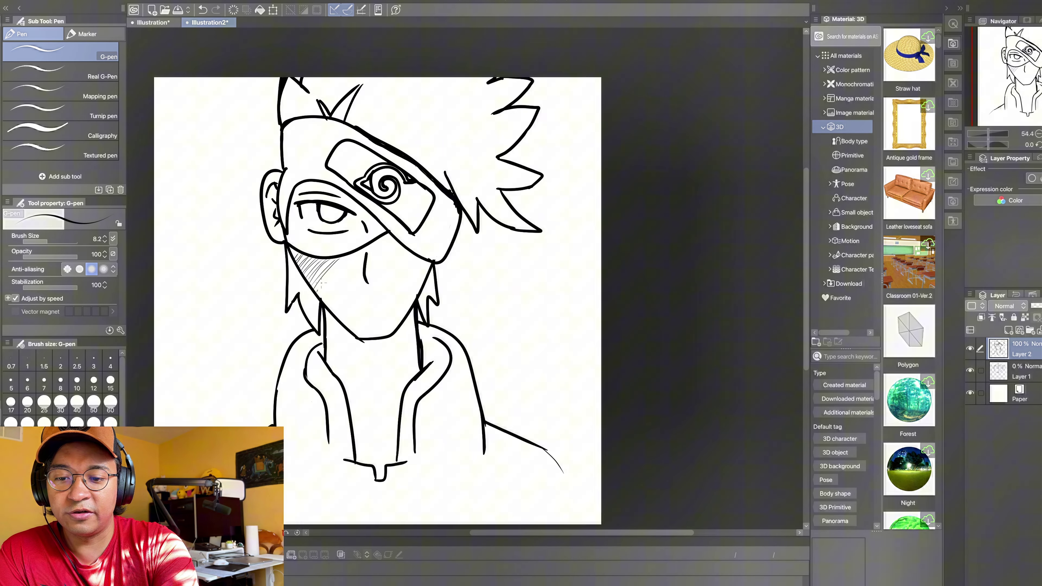
{"action": "left_click_drag", "start_coordinate": [318, 296], "coordinate": [364, 254]}
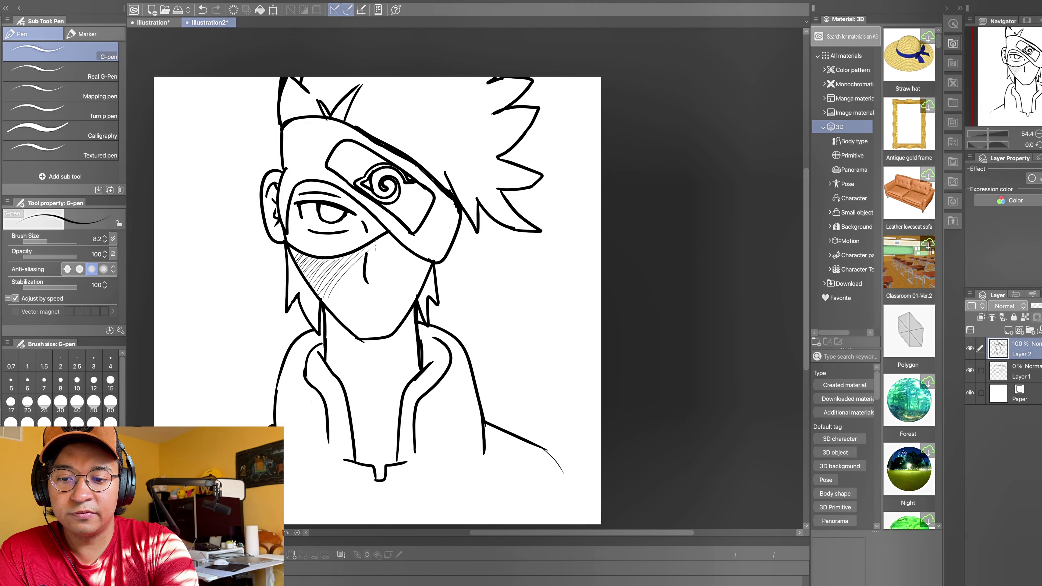
{"action": "left_click_drag", "start_coordinate": [325, 310], "coordinate": [386, 240]}
{"action": "left_click_drag", "start_coordinate": [365, 270], "coordinate": [391, 242]}
{"action": "left_click_drag", "start_coordinate": [343, 305], "coordinate": [364, 278]}
{"action": "left_click_drag", "start_coordinate": [374, 267], "coordinate": [385, 256]}
{"action": "left_click_drag", "start_coordinate": [340, 305], "coordinate": [363, 273]}
{"action": "mouse_move", "coordinate": [339, 319]}
{"action": "left_mouse_down"}
{"action": "mouse_move", "coordinate": [394, 254]}
{"action": "mouse_move", "coordinate": [349, 321]}
{"action": "mouse_move", "coordinate": [394, 263]}
{"action": "left_mouse_up"}
{"action": "left_click_drag", "start_coordinate": [354, 324], "coordinate": [392, 274]}
{"action": "left_click_drag", "start_coordinate": [356, 321], "coordinate": [393, 273]}
{"action": "mouse_move", "coordinate": [362, 331]}
{"action": "left_mouse_down"}
{"action": "mouse_move", "coordinate": [406, 266]}
{"action": "mouse_move", "coordinate": [380, 297]}
{"action": "left_mouse_up"}
{"action": "left_click_drag", "start_coordinate": [380, 298], "coordinate": [408, 271]}
{"action": "mouse_move", "coordinate": [369, 328]}
{"action": "left_mouse_down"}
{"action": "mouse_move", "coordinate": [415, 268]}
{"action": "mouse_move", "coordinate": [393, 294]}
{"action": "left_mouse_up"}
{"action": "left_click_drag", "start_coordinate": [393, 292], "coordinate": [406, 280]}
{"action": "mouse_move", "coordinate": [380, 322]}
{"action": "left_mouse_down"}
{"action": "mouse_move", "coordinate": [414, 277]}
{"action": "mouse_move", "coordinate": [400, 313]}
{"action": "left_mouse_up"}
{"action": "left_click_drag", "start_coordinate": [406, 304], "coordinate": [416, 287]}
{"action": "mouse_move", "coordinate": [382, 335]}
{"action": "left_mouse_down"}
{"action": "mouse_move", "coordinate": [357, 318]}
{"action": "mouse_move", "coordinate": [360, 294]}
{"action": "mouse_move", "coordinate": [340, 287]}
{"action": "mouse_move", "coordinate": [352, 264]}
{"action": "left_mouse_up"}
{"action": "mouse_move", "coordinate": [371, 268]}
{"action": "left_mouse_down"}
{"action": "mouse_move", "coordinate": [392, 242]}
{"action": "mouse_move", "coordinate": [404, 260]}
{"action": "left_mouse_up"}
{"action": "left_click_drag", "start_coordinate": [381, 284], "coordinate": [397, 261]}
{"action": "mouse_move", "coordinate": [403, 262]}
{"action": "left_mouse_down"}
{"action": "mouse_move", "coordinate": [412, 249]}
{"action": "mouse_move", "coordinate": [403, 253]}
{"action": "left_mouse_up"}
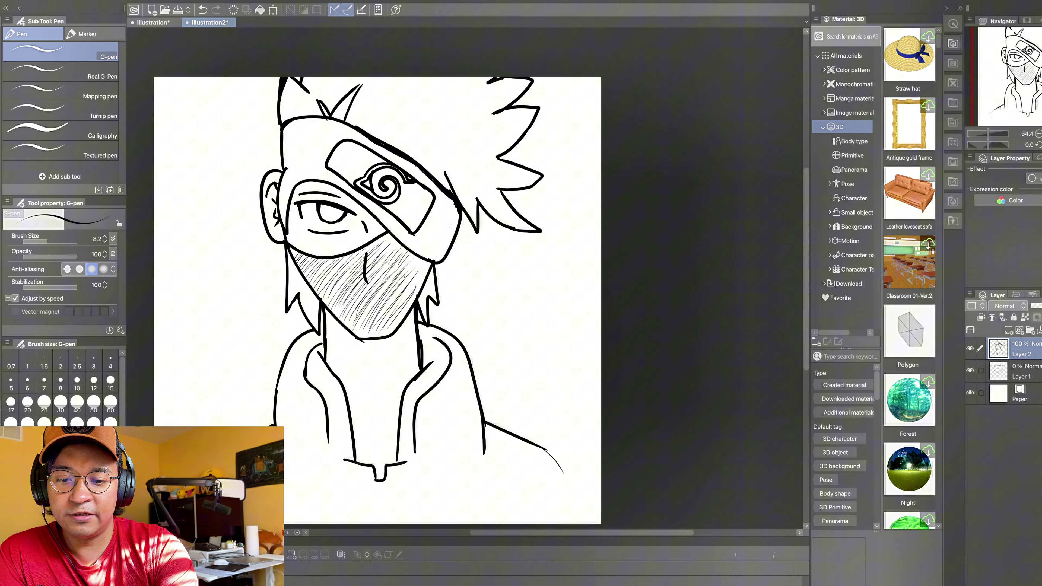
{"action": "left_click_drag", "start_coordinate": [405, 294], "coordinate": [421, 268]}
{"action": "mouse_move", "coordinate": [416, 286]}
{"action": "left_mouse_down"}
{"action": "mouse_move", "coordinate": [429, 268]}
{"action": "mouse_move", "coordinate": [411, 255]}
{"action": "left_mouse_up"}
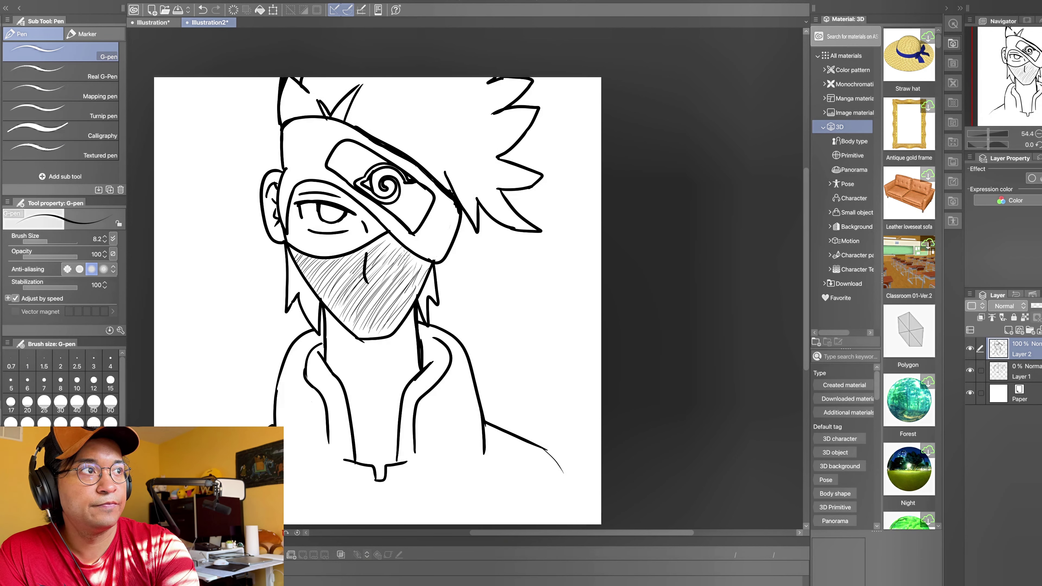
Add fine hatching to the eyelid above the eye and to the pointed hair tuft above the forehead band.
{"action": "left_click_drag", "start_coordinate": [311, 201], "coordinate": [344, 195]}
{"action": "left_click_drag", "start_coordinate": [328, 201], "coordinate": [345, 190]}
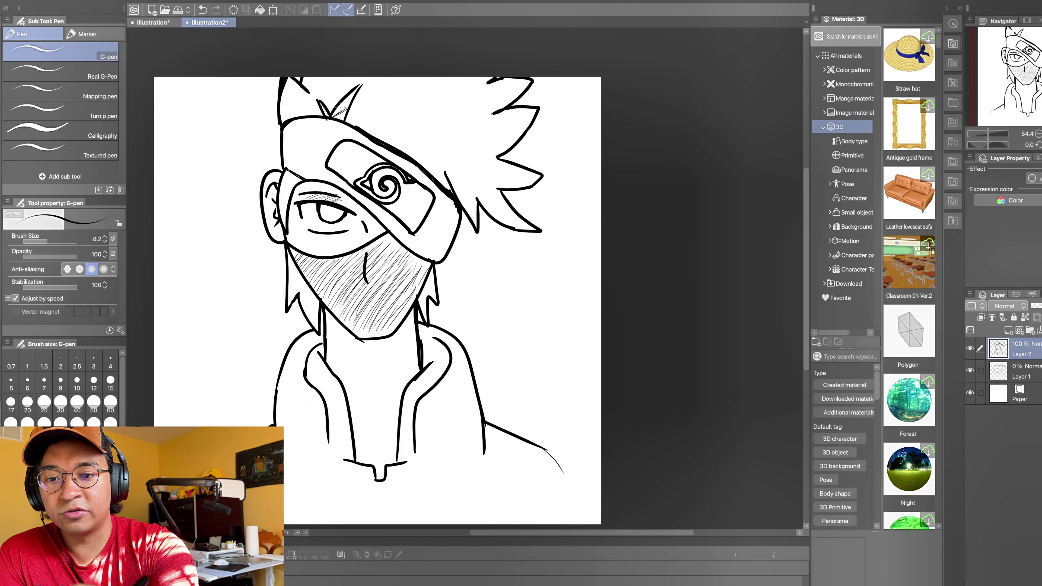
{"action": "mouse_move", "coordinate": [350, 99]}
{"action": "left_mouse_down"}
{"action": "mouse_move", "coordinate": [337, 110]}
{"action": "mouse_move", "coordinate": [344, 102]}
{"action": "left_mouse_up"}
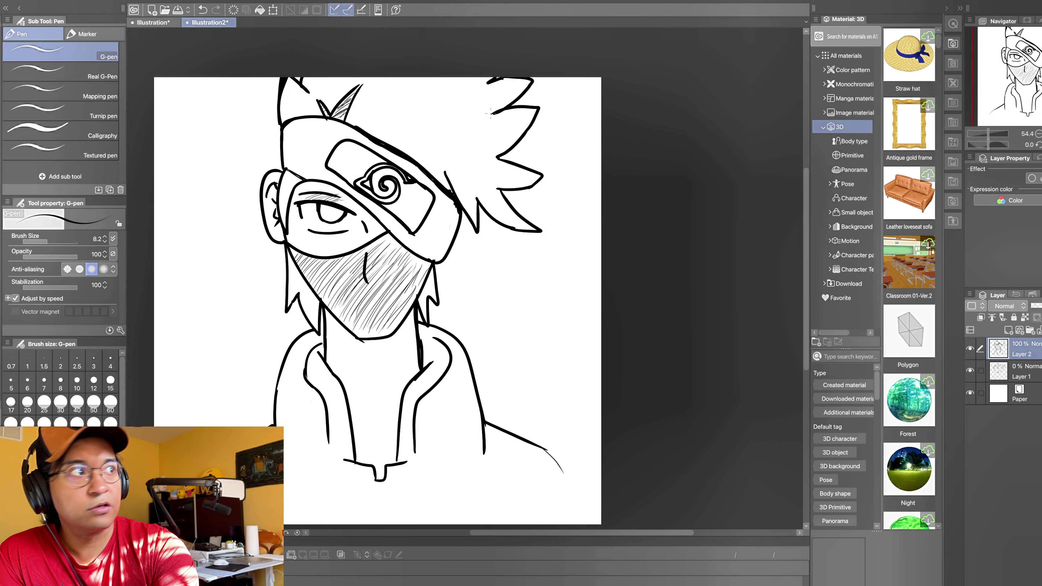
Hatch the upper and middle hair spikes beside the forehead band with diagonal strokes.
{"action": "mouse_move", "coordinate": [512, 97]}
{"action": "left_mouse_down"}
{"action": "mouse_move", "coordinate": [463, 118]}
{"action": "mouse_move", "coordinate": [471, 136]}
{"action": "mouse_move", "coordinate": [482, 131]}
{"action": "left_mouse_up"}
{"action": "mouse_move", "coordinate": [515, 110]}
{"action": "left_mouse_down"}
{"action": "mouse_move", "coordinate": [480, 130]}
{"action": "mouse_move", "coordinate": [505, 135]}
{"action": "mouse_move", "coordinate": [482, 158]}
{"action": "mouse_move", "coordinate": [490, 153]}
{"action": "left_mouse_up"}
{"action": "left_click_drag", "start_coordinate": [518, 126], "coordinate": [493, 138]}
{"action": "mouse_move", "coordinate": [515, 120]}
{"action": "left_mouse_down"}
{"action": "mouse_move", "coordinate": [483, 165]}
{"action": "mouse_move", "coordinate": [508, 155]}
{"action": "mouse_move", "coordinate": [476, 166]}
{"action": "left_mouse_up"}
{"action": "mouse_move", "coordinate": [501, 158]}
{"action": "left_mouse_down"}
{"action": "mouse_move", "coordinate": [478, 169]}
{"action": "mouse_move", "coordinate": [486, 174]}
{"action": "left_mouse_up"}
{"action": "left_click_drag", "start_coordinate": [510, 166], "coordinate": [489, 180]}
{"action": "left_click_drag", "start_coordinate": [520, 166], "coordinate": [497, 180]}
{"action": "left_click_drag", "start_coordinate": [530, 169], "coordinate": [504, 183]}
{"action": "left_click_drag", "start_coordinate": [533, 173], "coordinate": [476, 185]}
{"action": "left_click_drag", "start_coordinate": [508, 167], "coordinate": [489, 176]}
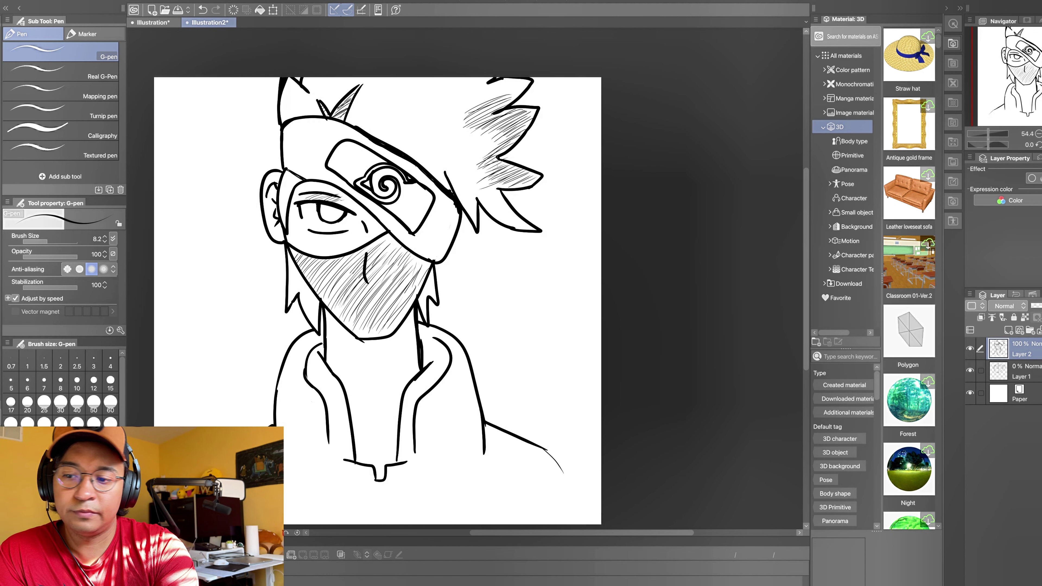
Set the pen's stabilization to 10, hatch the lower hair spikes, and add denser strokes to the upper ones.
{"action": "left_click_drag", "start_coordinate": [76, 287], "coordinate": [58, 288]}
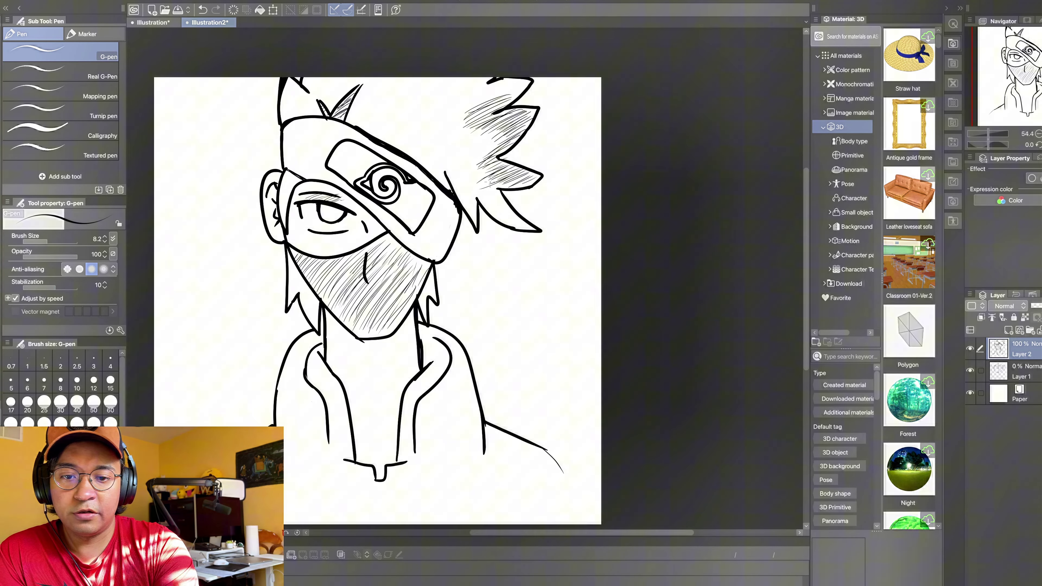
{"action": "mouse_move", "coordinate": [496, 164]}
{"action": "left_mouse_down"}
{"action": "mouse_move", "coordinate": [476, 175]}
{"action": "mouse_move", "coordinate": [484, 174]}
{"action": "left_mouse_up"}
{"action": "mouse_move", "coordinate": [497, 177]}
{"action": "left_mouse_down"}
{"action": "mouse_move", "coordinate": [478, 185]}
{"action": "mouse_move", "coordinate": [496, 177]}
{"action": "left_mouse_up"}
{"action": "mouse_move", "coordinate": [505, 181]}
{"action": "left_mouse_down"}
{"action": "mouse_move", "coordinate": [478, 193]}
{"action": "mouse_move", "coordinate": [480, 204]}
{"action": "left_mouse_up"}
{"action": "mouse_move", "coordinate": [503, 197]}
{"action": "left_mouse_down"}
{"action": "mouse_move", "coordinate": [484, 207]}
{"action": "mouse_move", "coordinate": [504, 224]}
{"action": "mouse_move", "coordinate": [481, 205]}
{"action": "left_mouse_up"}
{"action": "left_click_drag", "start_coordinate": [503, 189], "coordinate": [479, 195]}
{"action": "left_click_drag", "start_coordinate": [500, 184], "coordinate": [464, 215]}
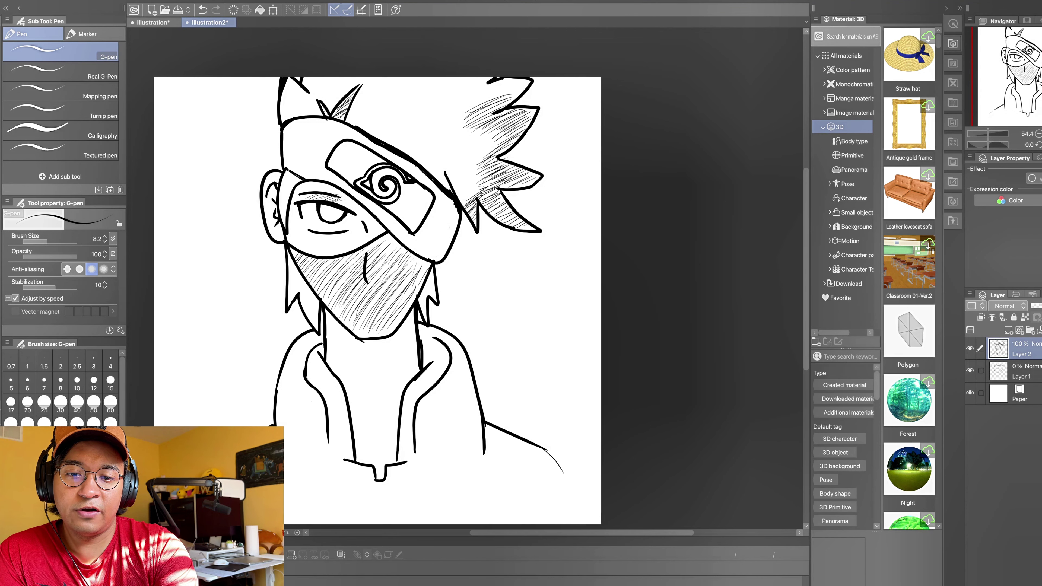
{"action": "left_click_drag", "start_coordinate": [518, 170], "coordinate": [481, 190]}
{"action": "mouse_move", "coordinate": [519, 177]}
{"action": "left_mouse_down"}
{"action": "mouse_move", "coordinate": [501, 187]}
{"action": "mouse_move", "coordinate": [500, 220]}
{"action": "left_mouse_up"}
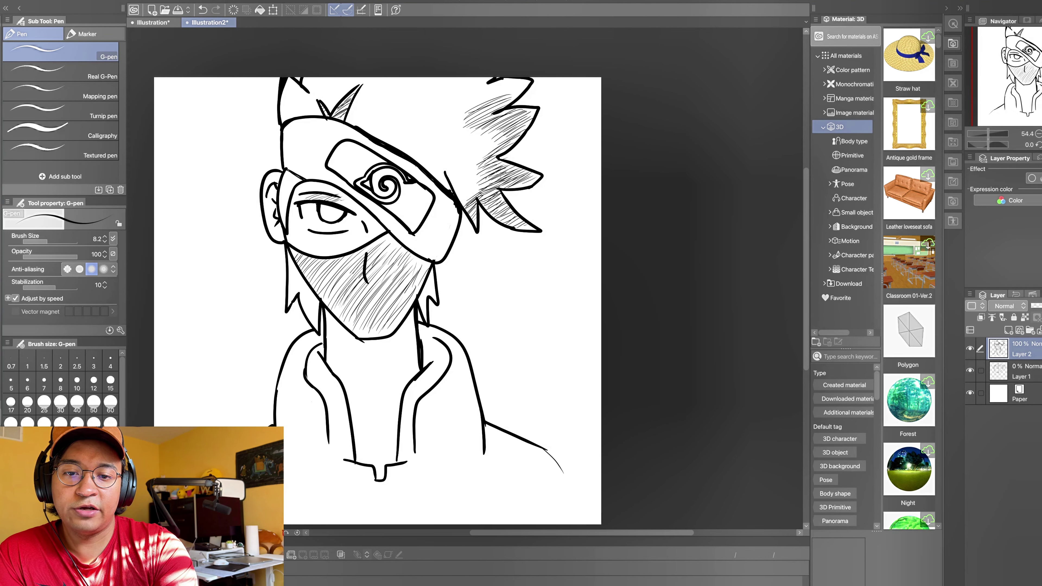
{"action": "mouse_move", "coordinate": [508, 138]}
{"action": "left_mouse_down"}
{"action": "mouse_move", "coordinate": [492, 150]}
{"action": "mouse_move", "coordinate": [505, 140]}
{"action": "left_mouse_up"}
{"action": "left_click_drag", "start_coordinate": [523, 121], "coordinate": [496, 145]}
{"action": "left_click_drag", "start_coordinate": [523, 79], "coordinate": [485, 109]}
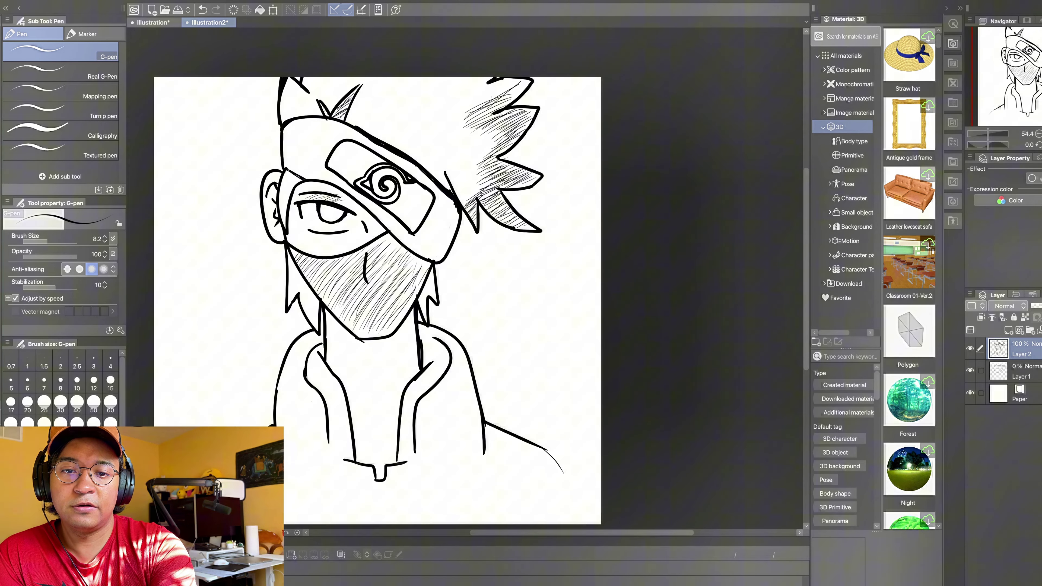
{"action": "mouse_move", "coordinate": [519, 77]}
{"action": "left_mouse_down"}
{"action": "mouse_move", "coordinate": [484, 101]}
{"action": "mouse_move", "coordinate": [488, 91]}
{"action": "mouse_move", "coordinate": [505, 94]}
{"action": "mouse_move", "coordinate": [502, 105]}
{"action": "left_mouse_up"}
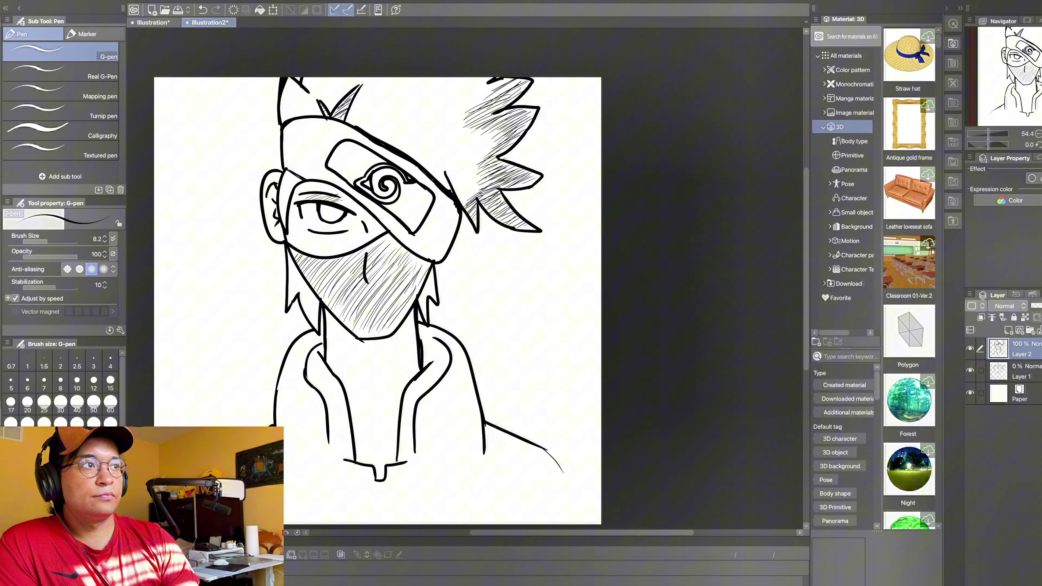
Hatch the forehead band above the ear and draw small circular rivets at both ends of the metal plate.
{"action": "mouse_move", "coordinate": [293, 153]}
{"action": "left_mouse_down"}
{"action": "mouse_move", "coordinate": [279, 167]}
{"action": "mouse_move", "coordinate": [279, 145]}
{"action": "mouse_move", "coordinate": [286, 160]}
{"action": "left_mouse_up"}
{"action": "left_click_drag", "start_coordinate": [301, 141], "coordinate": [287, 155]}
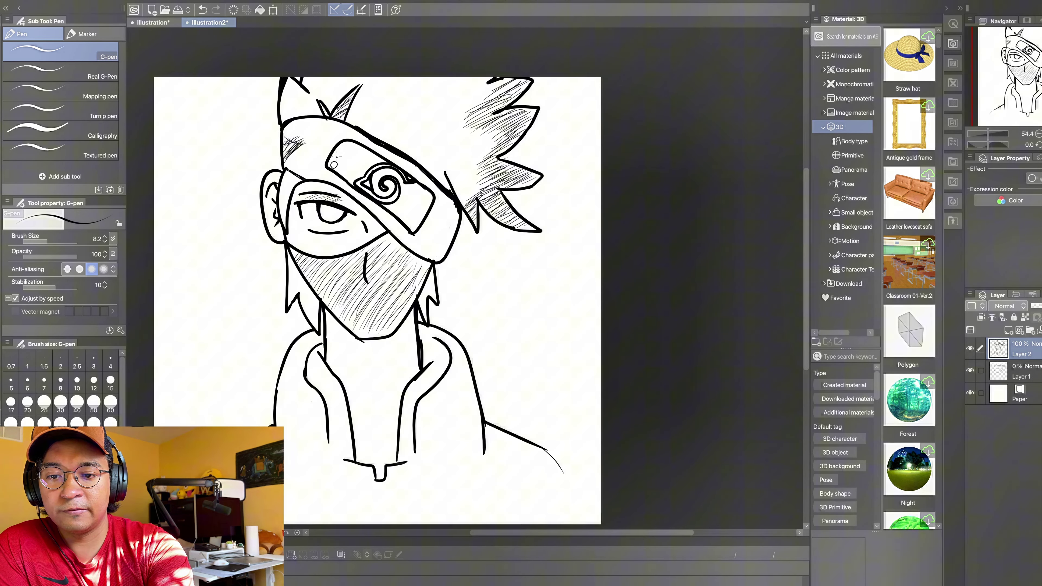
{"action": "left_click_drag", "start_coordinate": [339, 153], "coordinate": [343, 149]}
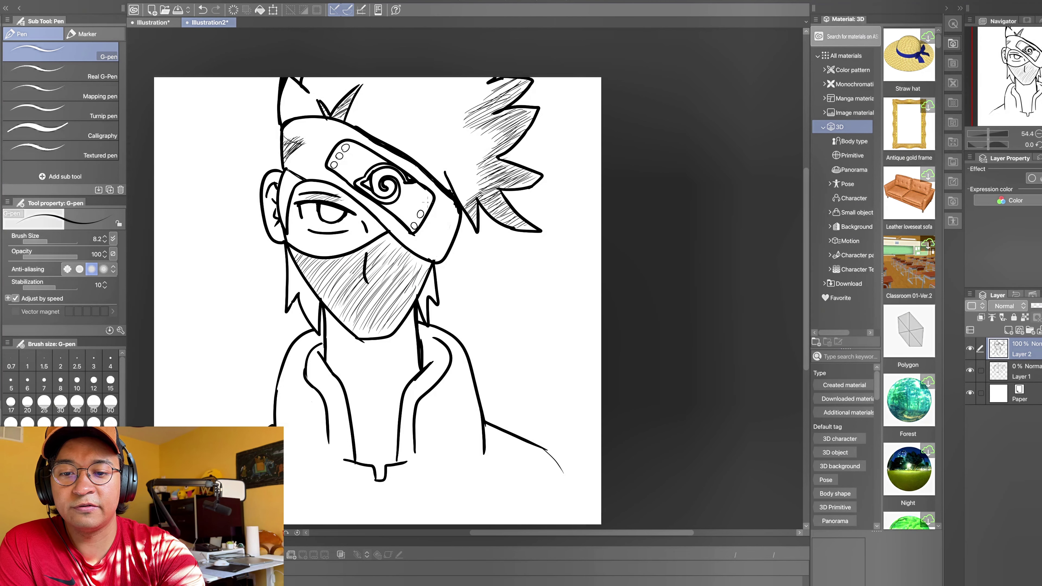
{"action": "left_click_drag", "start_coordinate": [428, 197], "coordinate": [429, 197]}
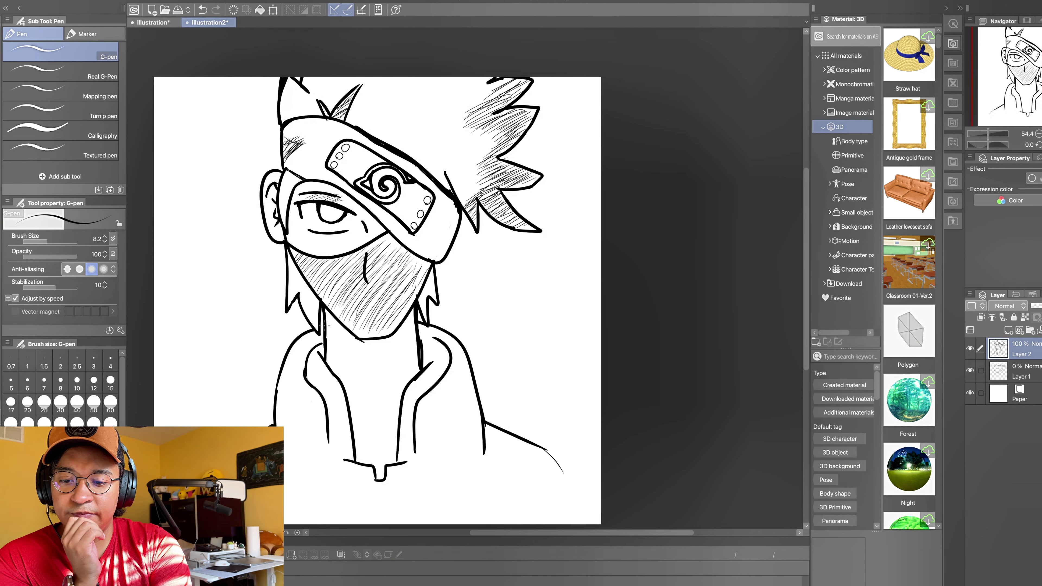
Shade the neck area between the collar edges and the sideburn beside the mask with diagonal hatching, and add strokes to the mask.
{"action": "mouse_move", "coordinate": [342, 327]}
{"action": "left_mouse_down"}
{"action": "mouse_move", "coordinate": [326, 344]}
{"action": "mouse_move", "coordinate": [329, 365]}
{"action": "left_mouse_up"}
{"action": "mouse_move", "coordinate": [363, 341]}
{"action": "left_mouse_down"}
{"action": "mouse_move", "coordinate": [334, 378]}
{"action": "mouse_move", "coordinate": [328, 369]}
{"action": "mouse_move", "coordinate": [341, 397]}
{"action": "left_mouse_up"}
{"action": "left_click_drag", "start_coordinate": [375, 372], "coordinate": [349, 399]}
{"action": "mouse_move", "coordinate": [376, 378]}
{"action": "left_mouse_down"}
{"action": "mouse_move", "coordinate": [348, 405]}
{"action": "mouse_move", "coordinate": [360, 463]}
{"action": "left_mouse_up"}
{"action": "left_click_drag", "start_coordinate": [384, 442], "coordinate": [363, 462]}
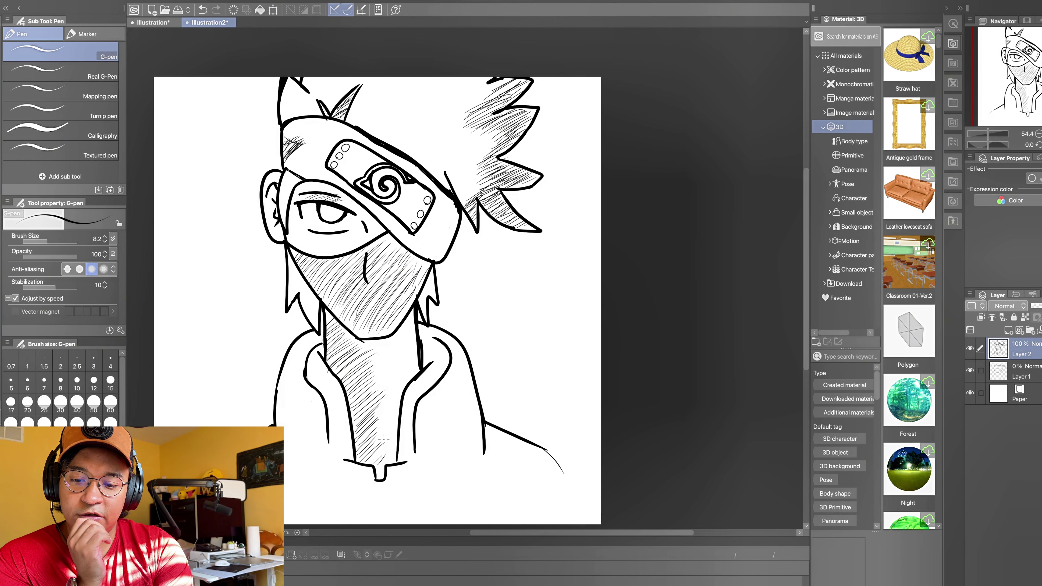
{"action": "left_click_drag", "start_coordinate": [355, 355], "coordinate": [336, 375]}
{"action": "mouse_move", "coordinate": [383, 345]}
{"action": "left_mouse_down"}
{"action": "mouse_move", "coordinate": [350, 375]}
{"action": "mouse_move", "coordinate": [352, 365]}
{"action": "left_mouse_up"}
{"action": "mouse_move", "coordinate": [369, 340]}
{"action": "left_mouse_down"}
{"action": "mouse_move", "coordinate": [348, 358]}
{"action": "mouse_move", "coordinate": [368, 370]}
{"action": "left_mouse_up"}
{"action": "left_click_drag", "start_coordinate": [382, 351], "coordinate": [366, 374]}
{"action": "mouse_move", "coordinate": [393, 352]}
{"action": "left_mouse_down"}
{"action": "mouse_move", "coordinate": [369, 386]}
{"action": "mouse_move", "coordinate": [380, 372]}
{"action": "left_mouse_up"}
{"action": "left_click_drag", "start_coordinate": [395, 356], "coordinate": [359, 386]}
{"action": "left_click_drag", "start_coordinate": [394, 368], "coordinate": [367, 396]}
{"action": "mouse_move", "coordinate": [399, 360]}
{"action": "left_mouse_down"}
{"action": "mouse_move", "coordinate": [367, 392]}
{"action": "mouse_move", "coordinate": [374, 389]}
{"action": "left_mouse_up"}
{"action": "mouse_move", "coordinate": [399, 379]}
{"action": "left_mouse_down"}
{"action": "mouse_move", "coordinate": [361, 412]}
{"action": "mouse_move", "coordinate": [369, 457]}
{"action": "left_mouse_up"}
{"action": "left_click_drag", "start_coordinate": [393, 428], "coordinate": [376, 450]}
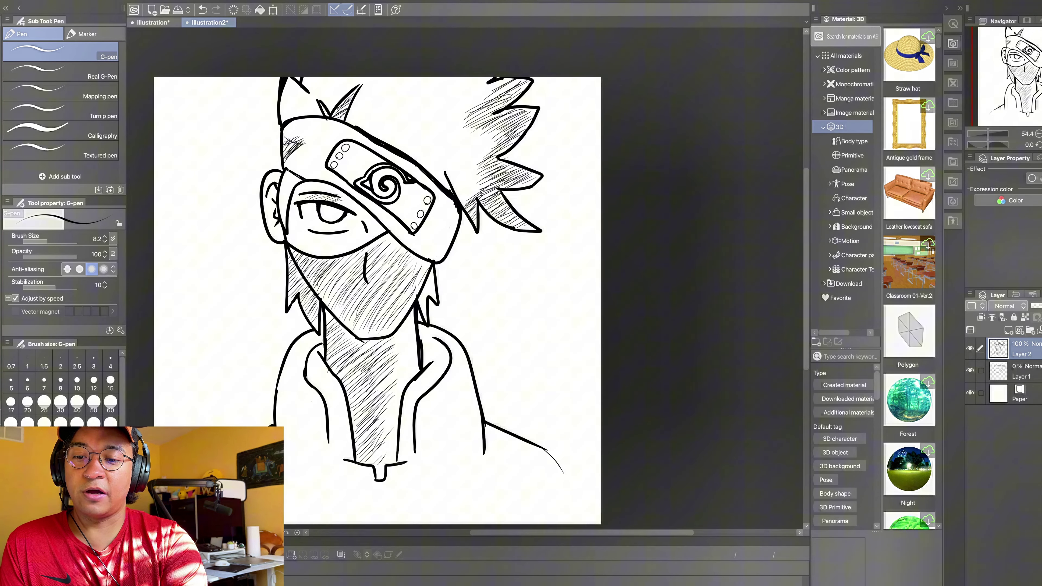
{"action": "mouse_move", "coordinate": [349, 256]}
{"action": "left_mouse_down"}
{"action": "mouse_move", "coordinate": [325, 287]}
{"action": "mouse_move", "coordinate": [334, 294]}
{"action": "left_mouse_up"}
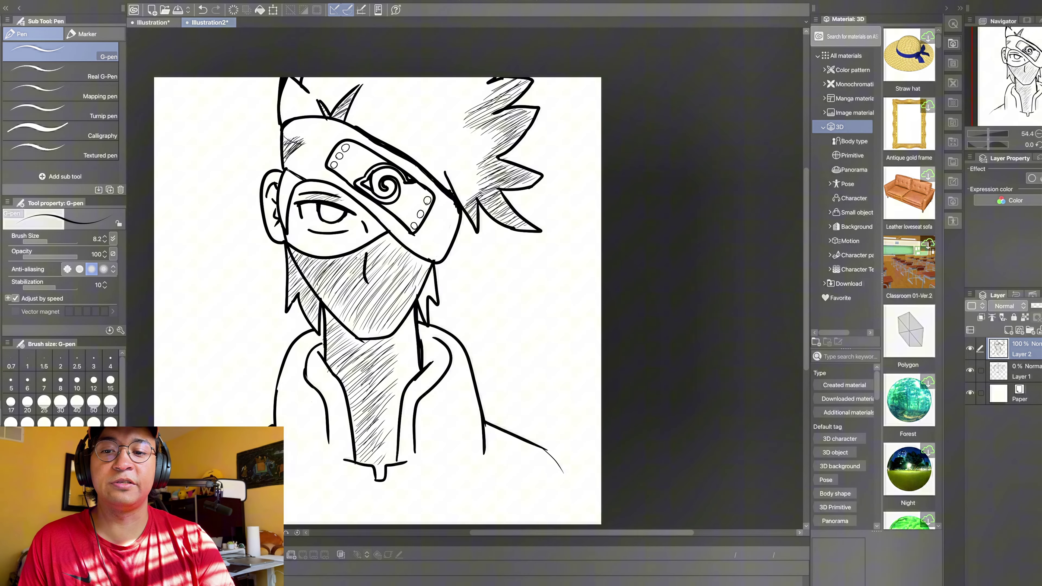
Hatch the metal plate on both sides of the swirl emblem and darken the hair tuft above the forehead band.
{"action": "mouse_move", "coordinate": [396, 211]}
{"action": "left_mouse_down"}
{"action": "mouse_move", "coordinate": [412, 193]}
{"action": "mouse_move", "coordinate": [410, 210]}
{"action": "mouse_move", "coordinate": [424, 188]}
{"action": "left_mouse_up"}
{"action": "mouse_move", "coordinate": [408, 204]}
{"action": "left_mouse_down"}
{"action": "mouse_move", "coordinate": [421, 186]}
{"action": "mouse_move", "coordinate": [411, 209]}
{"action": "left_mouse_up"}
{"action": "left_click_drag", "start_coordinate": [405, 218], "coordinate": [416, 209]}
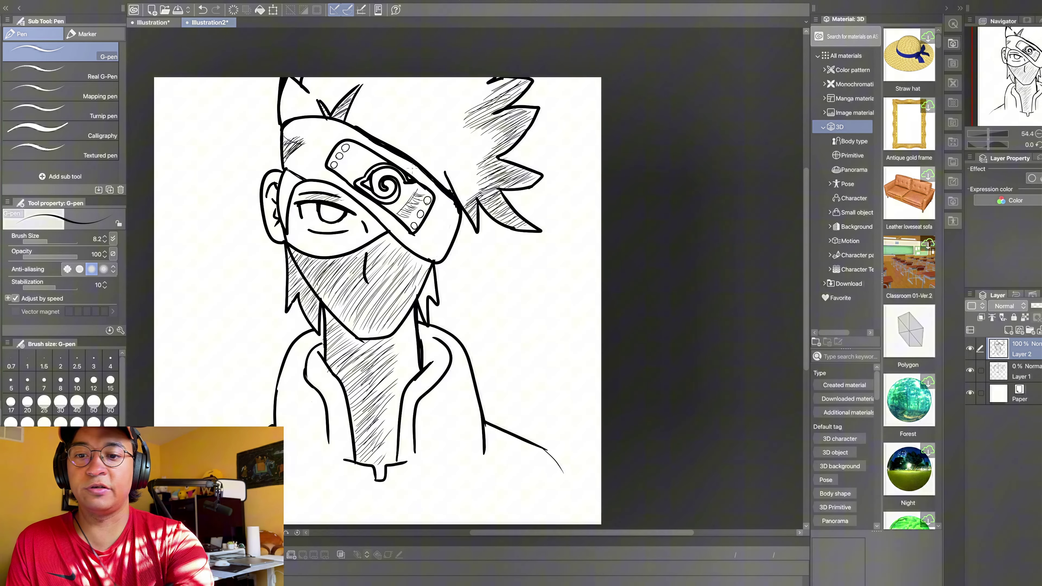
{"action": "left_click_drag", "start_coordinate": [348, 178], "coordinate": [373, 156]}
{"action": "left_click_drag", "start_coordinate": [342, 175], "coordinate": [371, 154]}
{"action": "mouse_move", "coordinate": [340, 174]}
{"action": "left_mouse_down"}
{"action": "mouse_move", "coordinate": [369, 153]}
{"action": "mouse_move", "coordinate": [343, 146]}
{"action": "mouse_move", "coordinate": [356, 147]}
{"action": "left_mouse_up"}
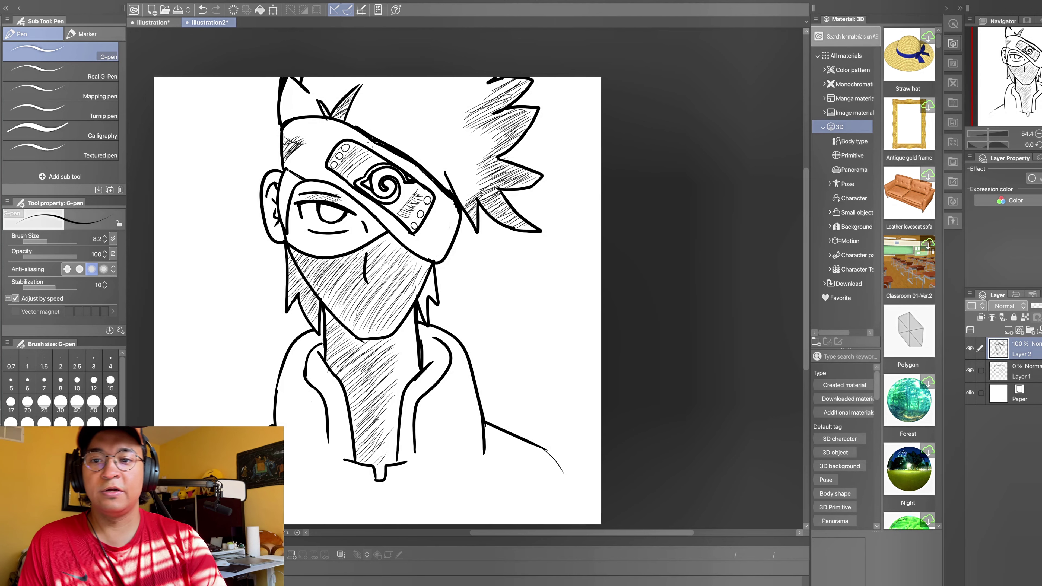
{"action": "left_click_drag", "start_coordinate": [338, 117], "coordinate": [355, 91]}
{"action": "left_click_drag", "start_coordinate": [346, 97], "coordinate": [358, 90]}
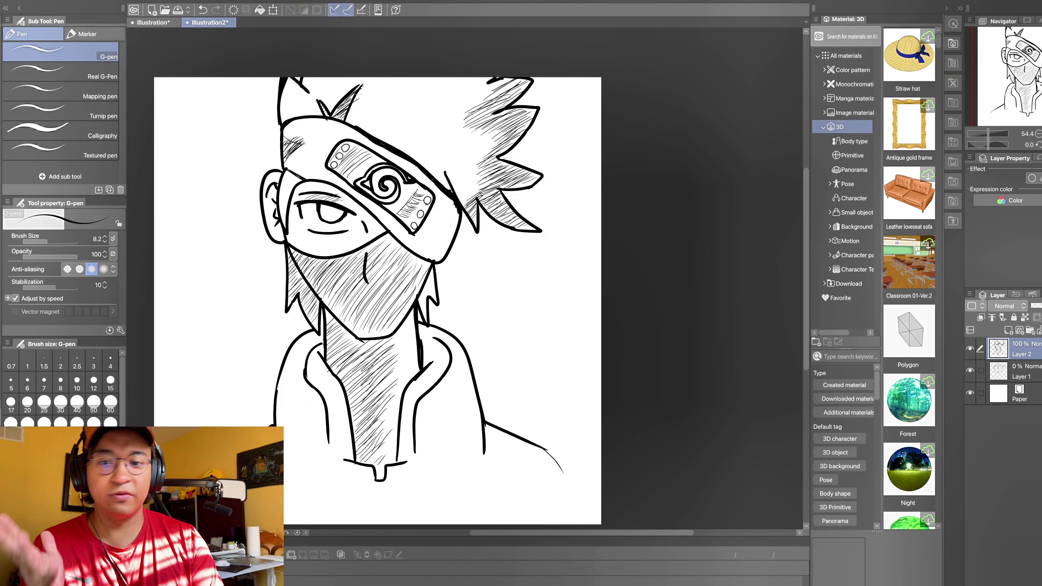
Draw thin fold lines across the forehead band's fabric between the metal plate and the hair spikes.
{"action": "mouse_move", "coordinate": [395, 235]}
{"action": "left_mouse_down"}
{"action": "mouse_move", "coordinate": [433, 251]}
{"action": "mouse_move", "coordinate": [449, 239]}
{"action": "left_mouse_up"}
{"action": "left_click_drag", "start_coordinate": [434, 193], "coordinate": [438, 217]}
{"action": "mouse_move", "coordinate": [448, 202]}
{"action": "left_mouse_down"}
{"action": "mouse_move", "coordinate": [439, 216]}
{"action": "mouse_move", "coordinate": [433, 194]}
{"action": "left_mouse_up"}
{"action": "mouse_move", "coordinate": [446, 182]}
{"action": "left_mouse_down"}
{"action": "mouse_move", "coordinate": [429, 190]}
{"action": "mouse_move", "coordinate": [443, 210]}
{"action": "left_mouse_up"}
{"action": "mouse_move", "coordinate": [454, 203]}
{"action": "left_mouse_down"}
{"action": "mouse_move", "coordinate": [442, 209]}
{"action": "mouse_move", "coordinate": [446, 230]}
{"action": "left_mouse_up"}
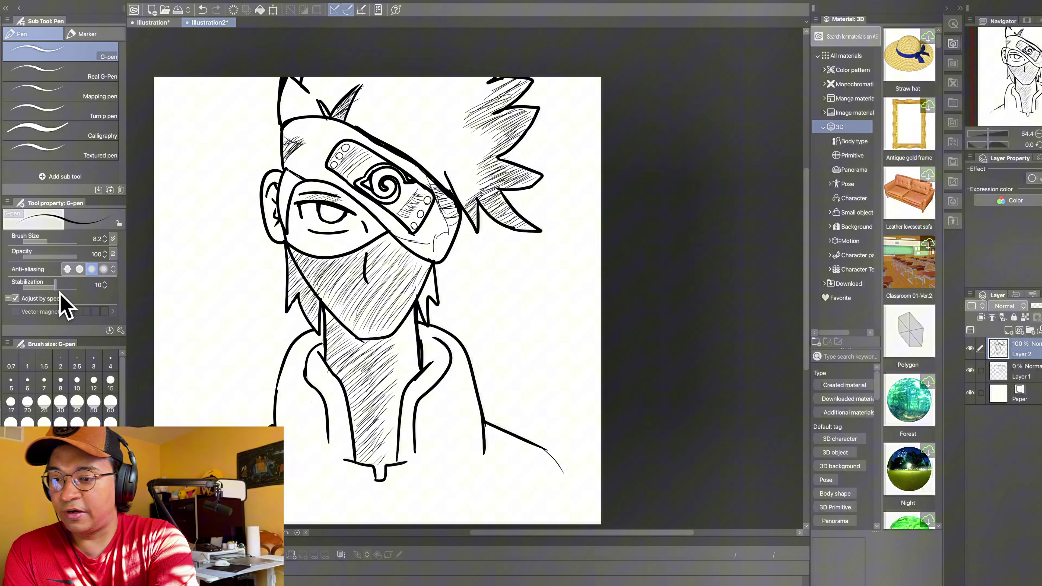
Lower the pen's stabilization to 2 and hatch the folded fabric at the far end of the forehead band.
{"action": "left_click_drag", "start_coordinate": [58, 288], "coordinate": [44, 288]}
{"action": "mouse_move", "coordinate": [415, 235]}
{"action": "left_mouse_down"}
{"action": "mouse_move", "coordinate": [398, 247]}
{"action": "mouse_move", "coordinate": [406, 248]}
{"action": "left_mouse_up"}
{"action": "left_click_drag", "start_coordinate": [419, 244], "coordinate": [409, 256]}
{"action": "left_click_drag", "start_coordinate": [438, 246], "coordinate": [417, 257]}
{"action": "left_click_drag", "start_coordinate": [443, 246], "coordinate": [427, 257]}
{"action": "left_click_drag", "start_coordinate": [448, 250], "coordinate": [435, 259]}
{"action": "mouse_move", "coordinate": [447, 253]}
{"action": "left_mouse_down"}
{"action": "mouse_move", "coordinate": [435, 262]}
{"action": "mouse_move", "coordinate": [435, 247]}
{"action": "left_mouse_up"}
{"action": "left_click_drag", "start_coordinate": [455, 228], "coordinate": [431, 246]}
{"action": "mouse_move", "coordinate": [449, 226]}
{"action": "left_mouse_down"}
{"action": "mouse_move", "coordinate": [431, 249]}
{"action": "mouse_move", "coordinate": [447, 228]}
{"action": "left_mouse_up"}
{"action": "left_click_drag", "start_coordinate": [461, 212], "coordinate": [444, 222]}
{"action": "left_click_drag", "start_coordinate": [455, 208], "coordinate": [446, 217]}
{"action": "mouse_move", "coordinate": [453, 200]}
{"action": "left_mouse_down"}
{"action": "mouse_move", "coordinate": [442, 216]}
{"action": "mouse_move", "coordinate": [432, 197]}
{"action": "left_mouse_up"}
{"action": "left_click_drag", "start_coordinate": [438, 183], "coordinate": [424, 188]}
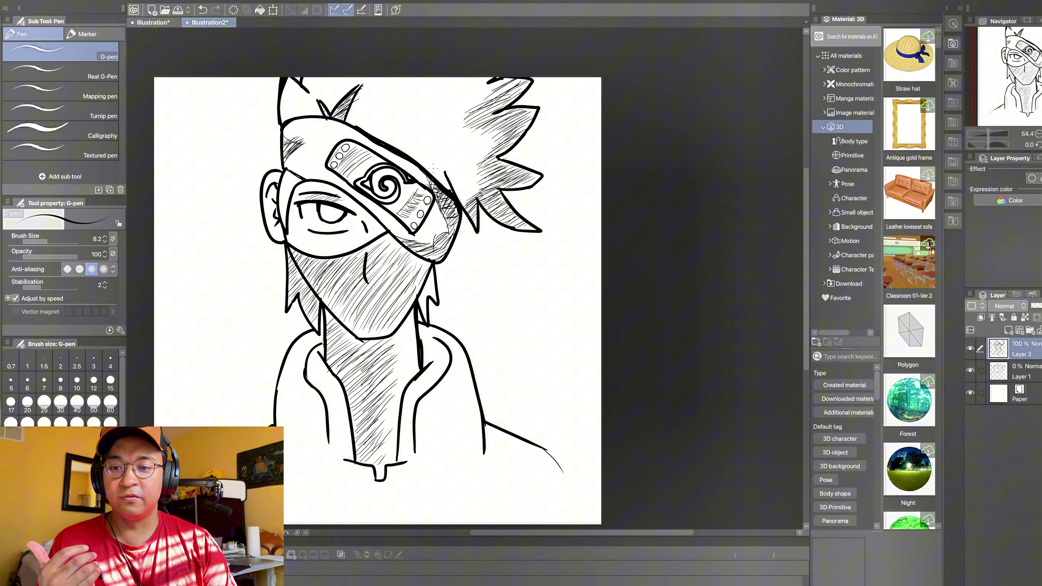
Darken the iris with dense hatching beneath the upper eyelid.
{"action": "mouse_move", "coordinate": [324, 220]}
{"action": "left_mouse_down"}
{"action": "mouse_move", "coordinate": [323, 206]}
{"action": "mouse_move", "coordinate": [325, 221]}
{"action": "mouse_move", "coordinate": [345, 219]}
{"action": "left_mouse_up"}
{"action": "left_click_drag", "start_coordinate": [338, 204], "coordinate": [344, 218]}
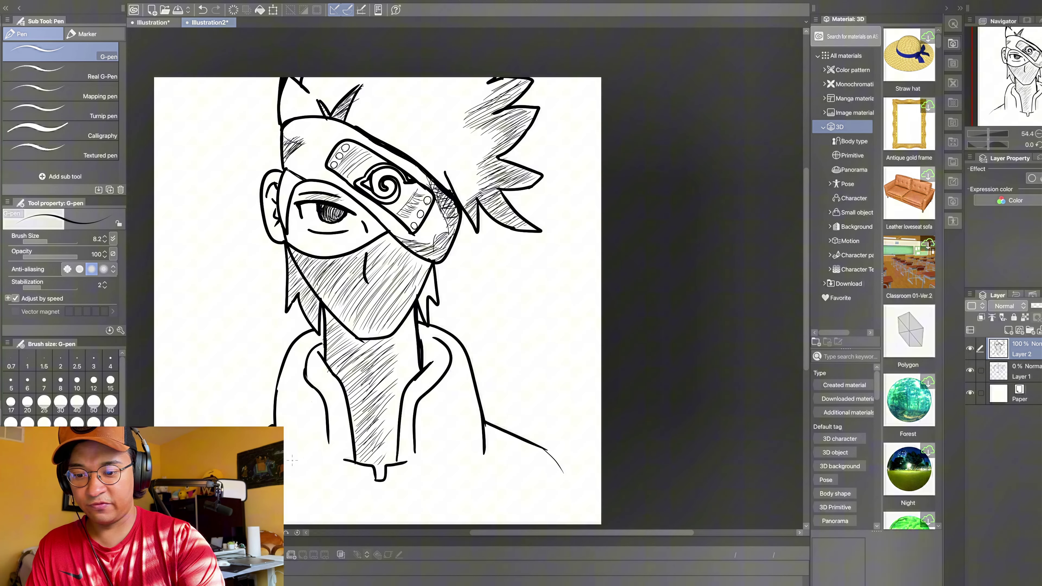
Draw thin curved lower edges for the jacket's padded collar on both sides of the zipper.
{"action": "mouse_move", "coordinate": [284, 467]}
{"action": "left_mouse_down"}
{"action": "mouse_move", "coordinate": [335, 470]}
{"action": "mouse_move", "coordinate": [348, 452]}
{"action": "left_mouse_up"}
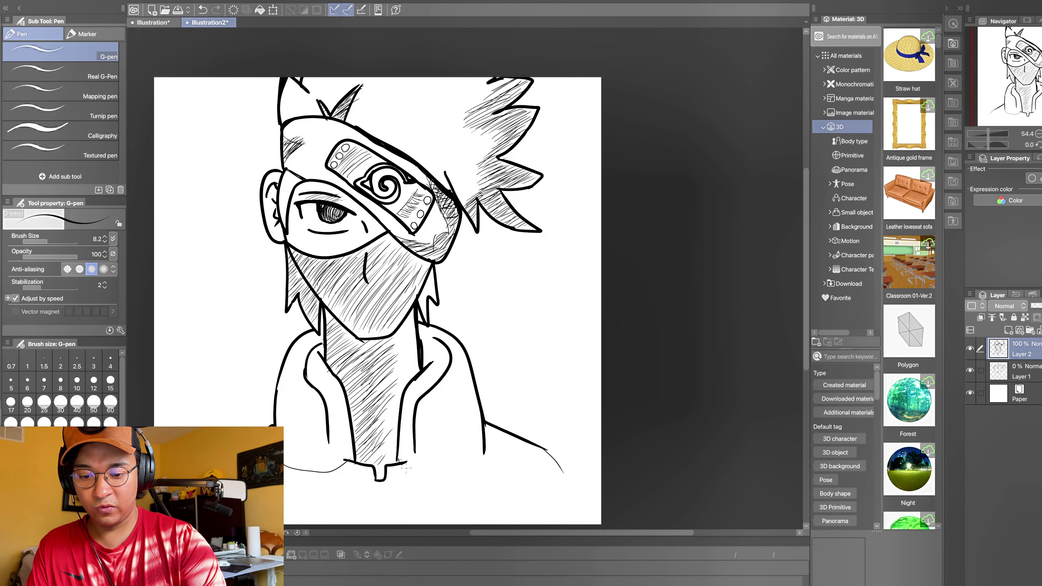
{"action": "mouse_move", "coordinate": [407, 468]}
{"action": "left_mouse_down"}
{"action": "mouse_move", "coordinate": [474, 463]}
{"action": "mouse_move", "coordinate": [485, 430]}
{"action": "left_mouse_up"}
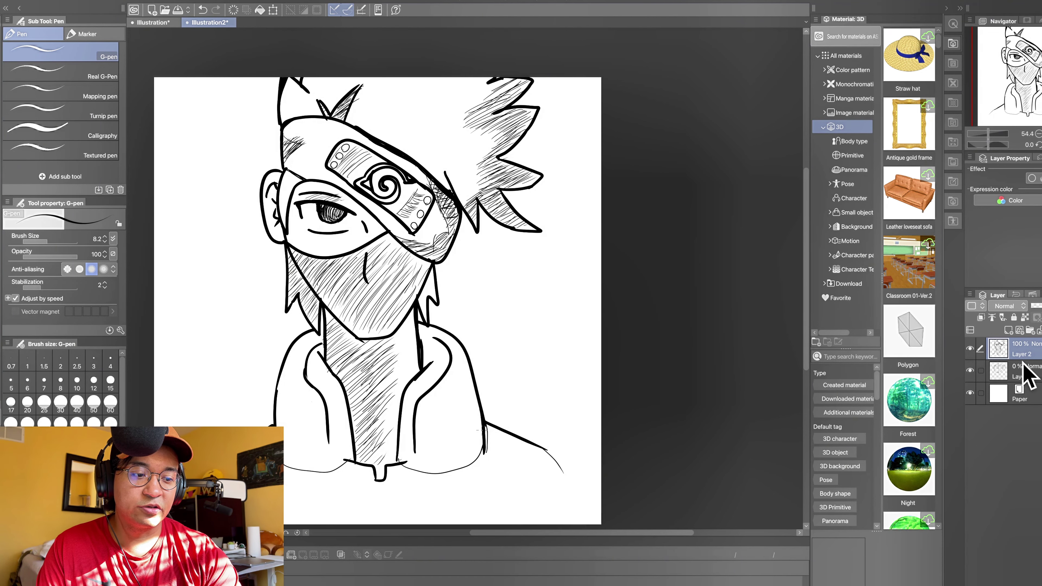
Adjust Layer 1's opacity to check the guides, return it to 0%, and make Layer 2 active again.
{"action": "left_click", "coordinate": [1028, 371]}
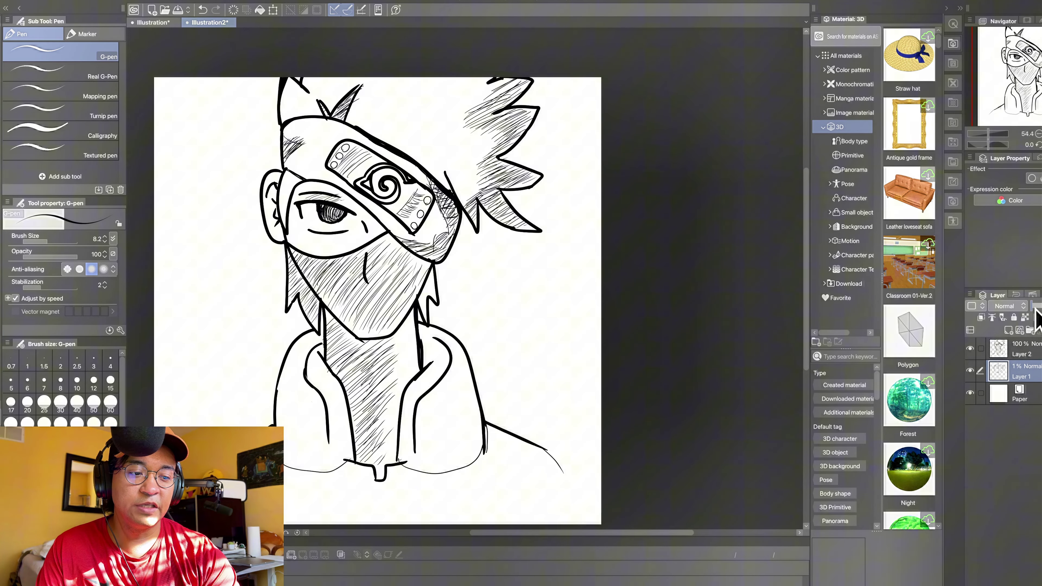
{"action": "left_click_drag", "start_coordinate": [1036, 306], "coordinate": [1037, 308]}
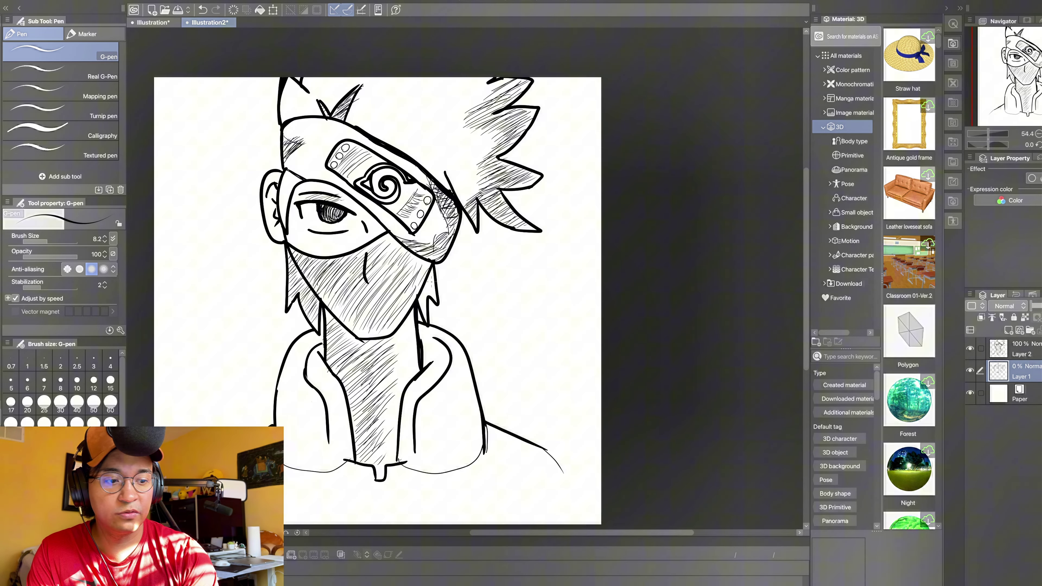
{"action": "left_click", "coordinate": [1033, 351]}
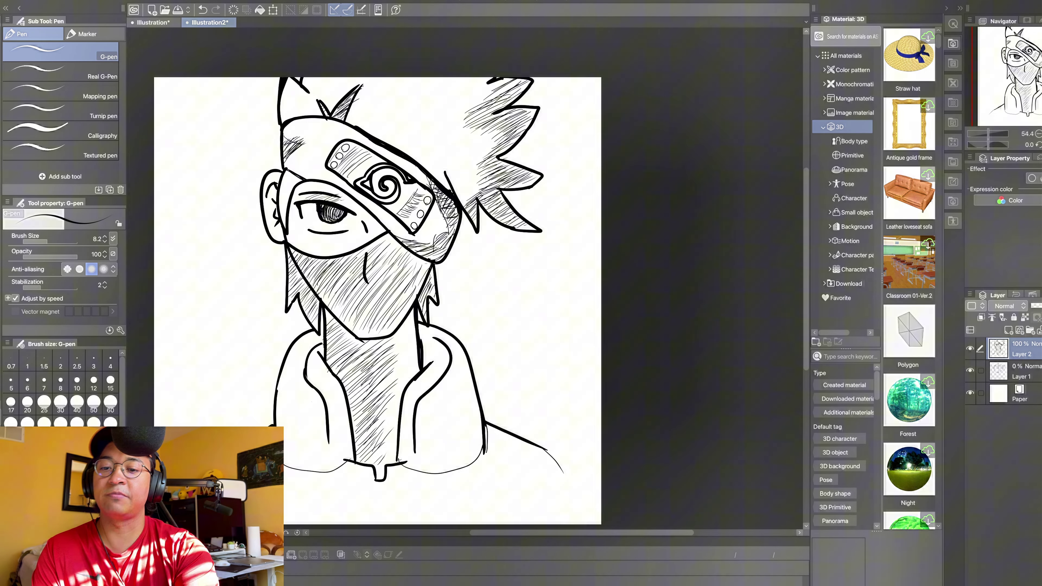
Add short diagonal hatching strokes to the lower mask and the area beneath the forehead band.
{"action": "mouse_move", "coordinate": [371, 312]}
{"action": "left_mouse_down"}
{"action": "mouse_move", "coordinate": [357, 335]}
{"action": "mouse_move", "coordinate": [333, 312]}
{"action": "left_mouse_up"}
{"action": "left_click_drag", "start_coordinate": [389, 294], "coordinate": [369, 336]}
{"action": "mouse_move", "coordinate": [404, 293]}
{"action": "left_mouse_down"}
{"action": "mouse_move", "coordinate": [378, 334]}
{"action": "mouse_move", "coordinate": [386, 330]}
{"action": "left_mouse_up"}
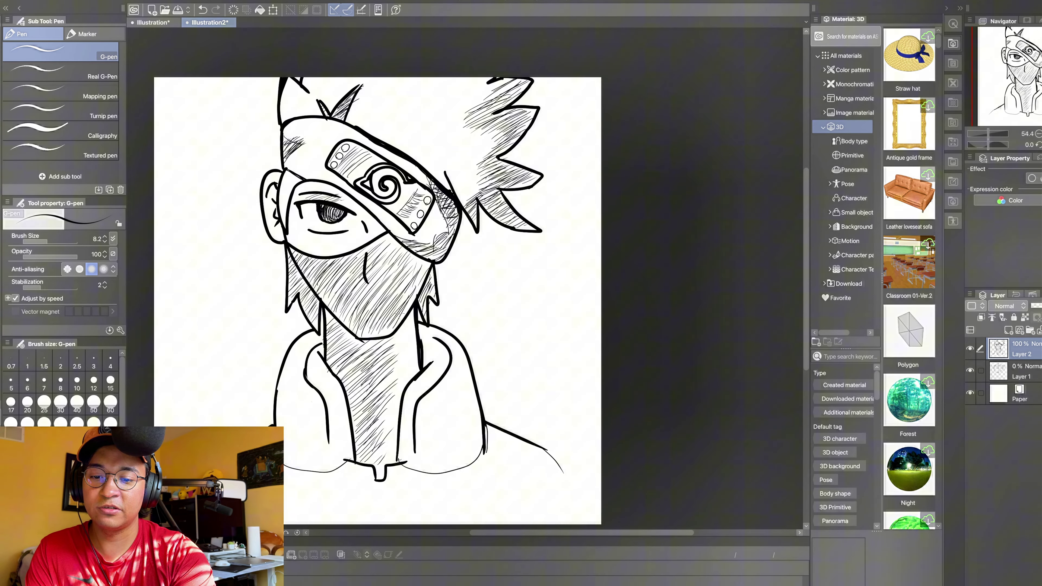
{"action": "mouse_move", "coordinate": [422, 274]}
{"action": "left_mouse_down"}
{"action": "mouse_move", "coordinate": [404, 312]}
{"action": "mouse_move", "coordinate": [410, 285]}
{"action": "left_mouse_up"}
{"action": "left_click_drag", "start_coordinate": [410, 263], "coordinate": [401, 276]}
{"action": "mouse_move", "coordinate": [392, 238]}
{"action": "left_mouse_down"}
{"action": "mouse_move", "coordinate": [373, 251]}
{"action": "mouse_move", "coordinate": [380, 263]}
{"action": "left_mouse_up"}
{"action": "mouse_move", "coordinate": [408, 256]}
{"action": "left_mouse_down"}
{"action": "mouse_move", "coordinate": [394, 270]}
{"action": "mouse_move", "coordinate": [415, 287]}
{"action": "left_mouse_up"}
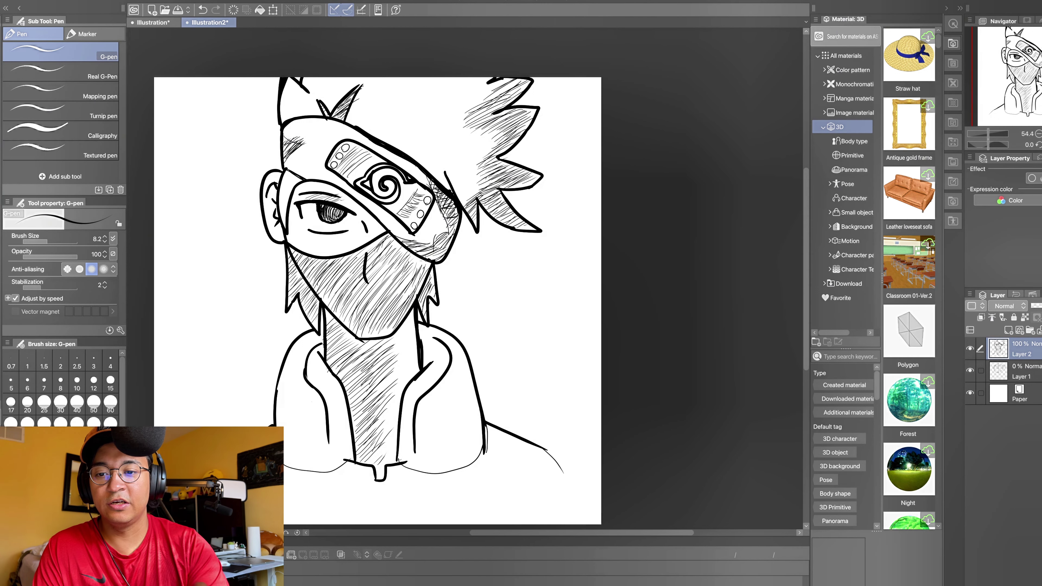
Add fine short hatching strokes to the upper eyelid and the top of the iris.
{"action": "scroll", "coordinate": [415, 238], "scroll_direction": "up", "scroll_amount": 3}
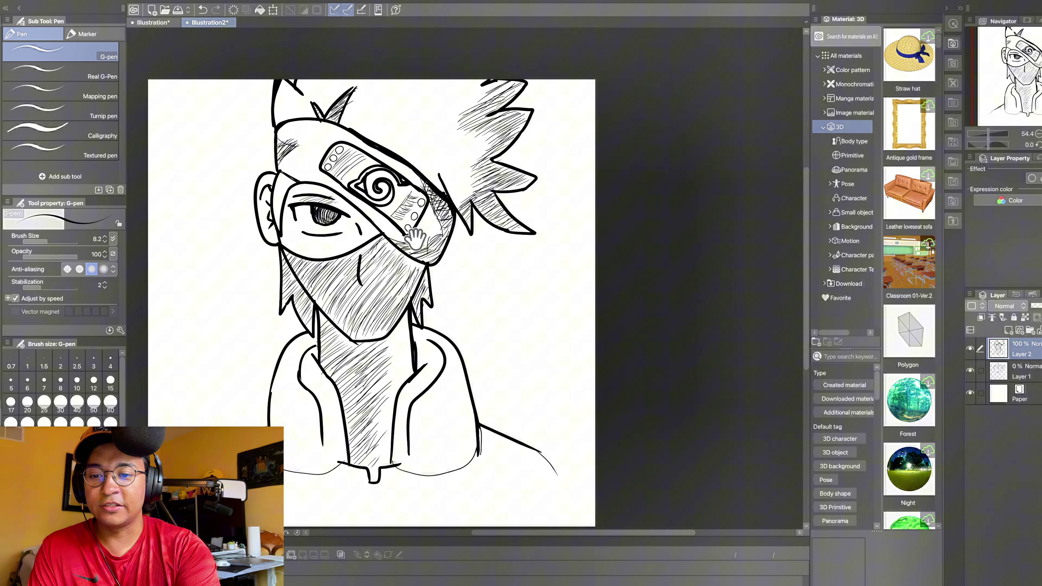
{"action": "scroll", "coordinate": [416, 237], "scroll_direction": "down", "scroll_amount": 2}
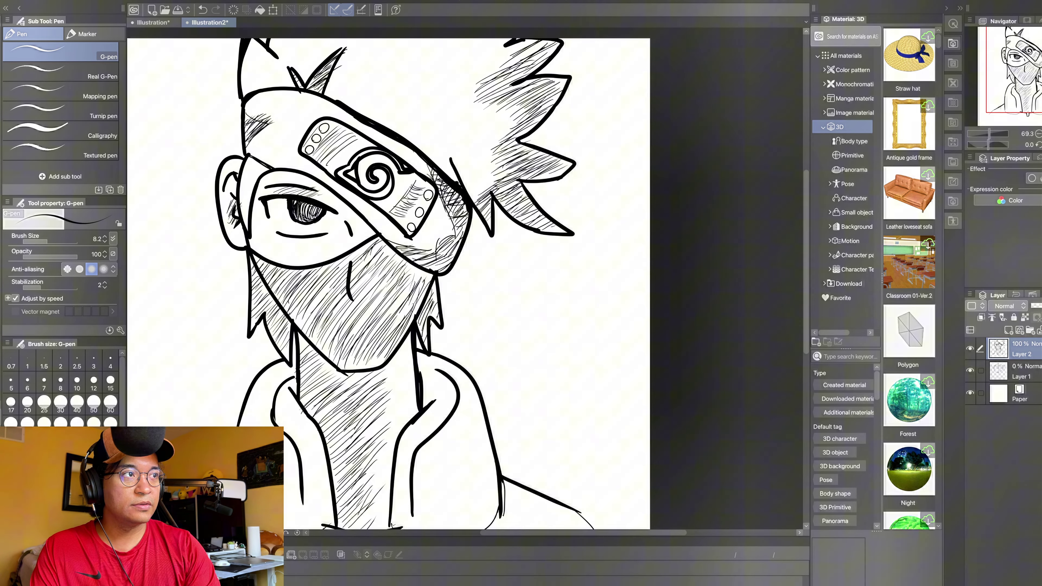
{"action": "mouse_move", "coordinate": [280, 187]}
{"action": "left_mouse_down"}
{"action": "mouse_move", "coordinate": [267, 200]}
{"action": "mouse_move", "coordinate": [259, 193]}
{"action": "mouse_move", "coordinate": [296, 185]}
{"action": "left_mouse_up"}
{"action": "mouse_move", "coordinate": [309, 179]}
{"action": "left_mouse_down"}
{"action": "mouse_move", "coordinate": [290, 195]}
{"action": "mouse_move", "coordinate": [314, 195]}
{"action": "left_mouse_up"}
{"action": "left_click_drag", "start_coordinate": [326, 184], "coordinate": [315, 196]}
{"action": "mouse_move", "coordinate": [323, 188]}
{"action": "left_mouse_down"}
{"action": "mouse_move", "coordinate": [314, 198]}
{"action": "mouse_move", "coordinate": [325, 202]}
{"action": "left_mouse_up"}
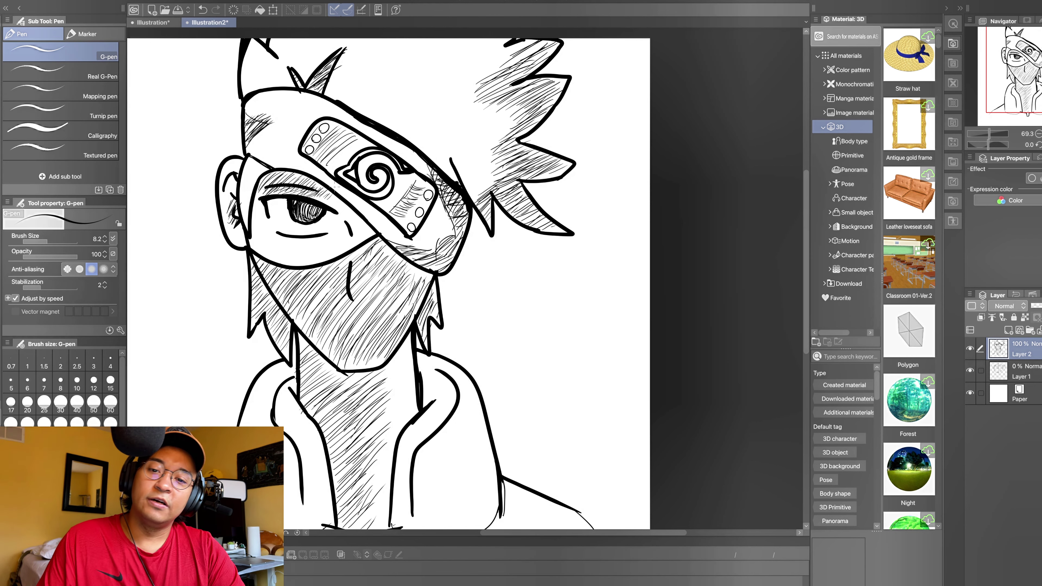
Deepen the mask's shading with diagonal hatching from its upper edge and cheek down to the chin.
{"action": "left_click_drag", "start_coordinate": [391, 287], "coordinate": [360, 327]}
{"action": "mouse_move", "coordinate": [387, 293]}
{"action": "left_mouse_down"}
{"action": "mouse_move", "coordinate": [360, 324]}
{"action": "mouse_move", "coordinate": [401, 323]}
{"action": "left_mouse_up"}
{"action": "left_click_drag", "start_coordinate": [421, 275], "coordinate": [407, 311]}
{"action": "mouse_move", "coordinate": [417, 268]}
{"action": "left_mouse_down"}
{"action": "mouse_move", "coordinate": [401, 286]}
{"action": "mouse_move", "coordinate": [410, 287]}
{"action": "left_mouse_up"}
{"action": "left_click_drag", "start_coordinate": [432, 274], "coordinate": [419, 287]}
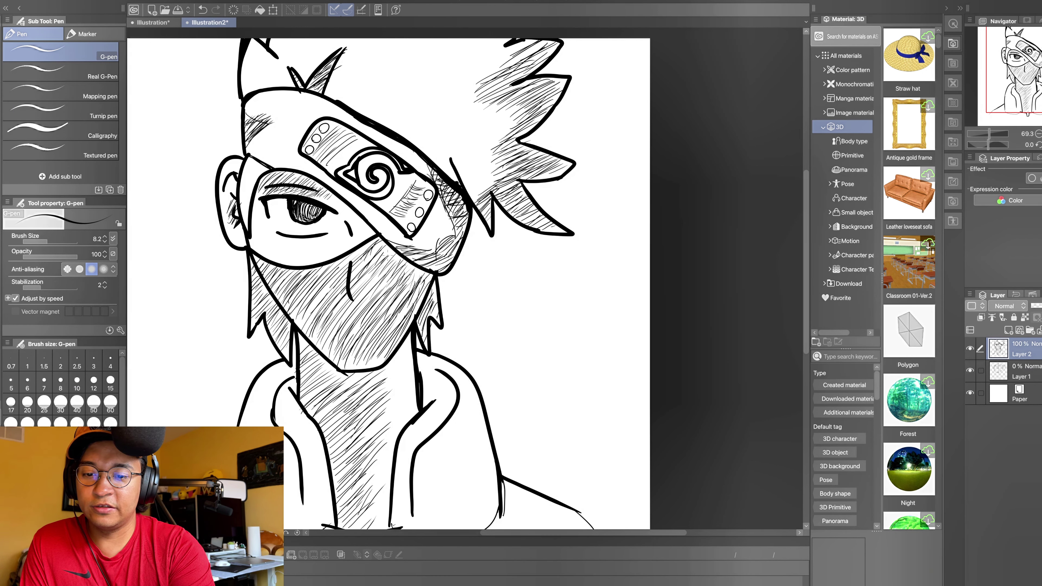
{"action": "left_click_drag", "start_coordinate": [394, 248], "coordinate": [378, 263]}
{"action": "left_click_drag", "start_coordinate": [388, 243], "coordinate": [361, 266]}
{"action": "left_click_drag", "start_coordinate": [365, 246], "coordinate": [340, 269]}
{"action": "left_click_drag", "start_coordinate": [350, 254], "coordinate": [299, 320]}
{"action": "left_click_drag", "start_coordinate": [322, 280], "coordinate": [303, 303]}
{"action": "mouse_move", "coordinate": [315, 274]}
{"action": "left_mouse_down"}
{"action": "mouse_move", "coordinate": [291, 312]}
{"action": "mouse_move", "coordinate": [305, 337]}
{"action": "left_mouse_up"}
{"action": "mouse_move", "coordinate": [313, 295]}
{"action": "left_mouse_down"}
{"action": "mouse_move", "coordinate": [294, 328]}
{"action": "mouse_move", "coordinate": [306, 296]}
{"action": "left_mouse_up"}
{"action": "left_click_drag", "start_coordinate": [329, 310], "coordinate": [314, 348]}
{"action": "mouse_move", "coordinate": [344, 304]}
{"action": "left_mouse_down"}
{"action": "mouse_move", "coordinate": [319, 348]}
{"action": "mouse_move", "coordinate": [328, 344]}
{"action": "left_mouse_up"}
{"action": "mouse_move", "coordinate": [352, 320]}
{"action": "left_mouse_down"}
{"action": "mouse_move", "coordinate": [329, 357]}
{"action": "mouse_move", "coordinate": [343, 342]}
{"action": "mouse_move", "coordinate": [352, 370]}
{"action": "left_mouse_up"}
{"action": "left_click_drag", "start_coordinate": [379, 329], "coordinate": [363, 360]}
{"action": "left_click_drag", "start_coordinate": [386, 334], "coordinate": [368, 367]}
{"action": "mouse_move", "coordinate": [367, 351]}
{"action": "left_mouse_down"}
{"action": "mouse_move", "coordinate": [354, 369]}
{"action": "mouse_move", "coordinate": [365, 352]}
{"action": "left_mouse_up"}
{"action": "left_click_drag", "start_coordinate": [392, 326], "coordinate": [362, 361]}
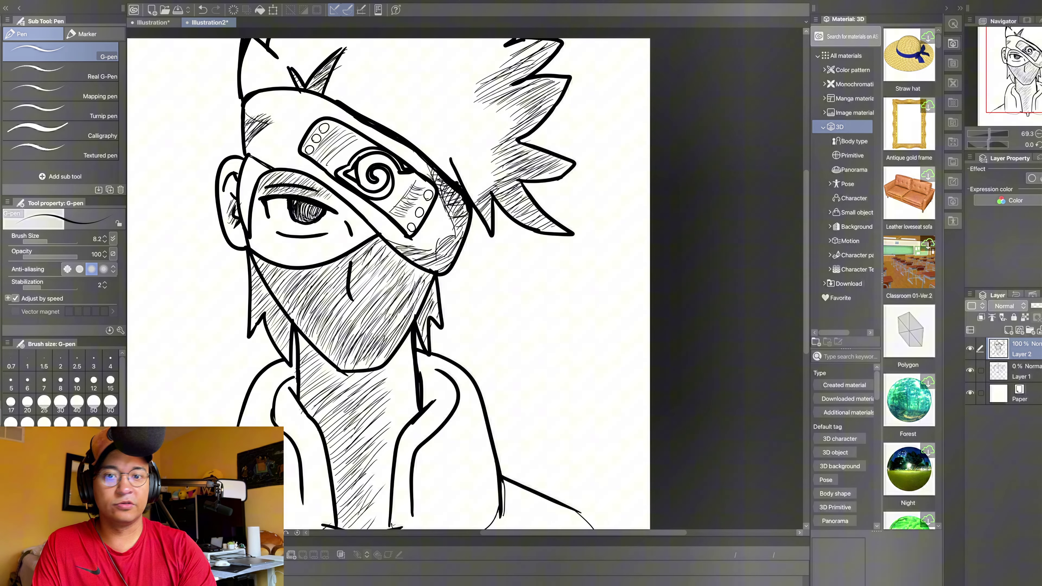
Add diagonal hatching inside the upper hair spikes on the far side of the forehead band.
{"action": "mouse_move", "coordinate": [533, 56]}
{"action": "left_mouse_down"}
{"action": "mouse_move", "coordinate": [492, 93]}
{"action": "mouse_move", "coordinate": [477, 87]}
{"action": "mouse_move", "coordinate": [525, 53]}
{"action": "mouse_move", "coordinate": [474, 85]}
{"action": "mouse_move", "coordinate": [515, 49]}
{"action": "mouse_move", "coordinate": [477, 76]}
{"action": "left_mouse_up"}
{"action": "mouse_move", "coordinate": [532, 41]}
{"action": "left_mouse_down"}
{"action": "mouse_move", "coordinate": [479, 77]}
{"action": "mouse_move", "coordinate": [527, 46]}
{"action": "mouse_move", "coordinate": [487, 104]}
{"action": "left_mouse_up"}
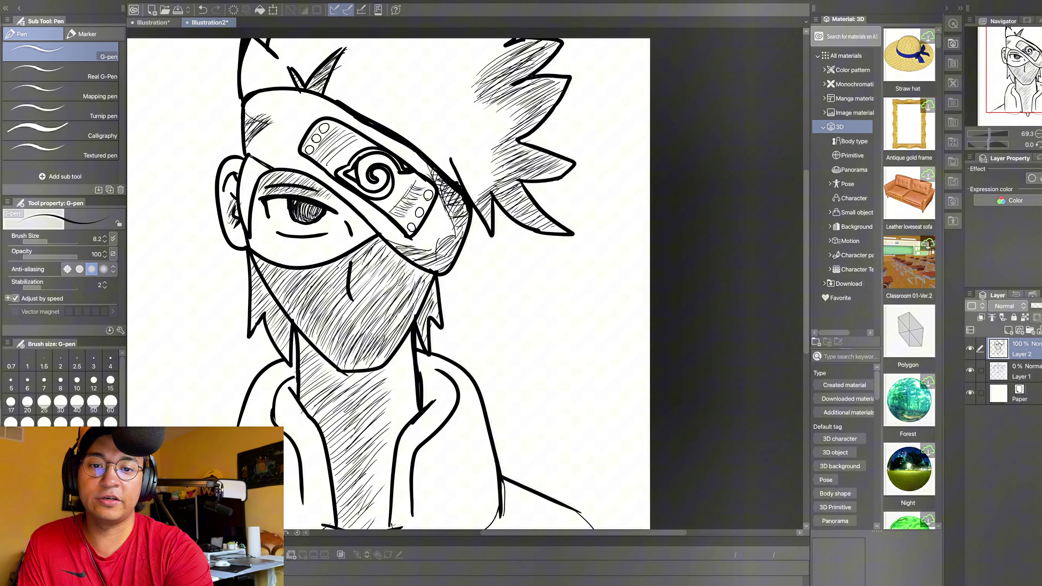
{"action": "mouse_move", "coordinate": [544, 78]}
{"action": "left_mouse_down"}
{"action": "mouse_move", "coordinate": [503, 104]}
{"action": "mouse_move", "coordinate": [510, 111]}
{"action": "left_mouse_up"}
{"action": "mouse_move", "coordinate": [554, 80]}
{"action": "left_mouse_down"}
{"action": "mouse_move", "coordinate": [531, 96]}
{"action": "mouse_move", "coordinate": [546, 98]}
{"action": "left_mouse_up"}
{"action": "mouse_move", "coordinate": [552, 98]}
{"action": "left_mouse_down"}
{"action": "mouse_move", "coordinate": [512, 129]}
{"action": "mouse_move", "coordinate": [506, 113]}
{"action": "left_mouse_up"}
{"action": "left_click_drag", "start_coordinate": [543, 78], "coordinate": [523, 94]}
{"action": "mouse_move", "coordinate": [526, 53]}
{"action": "left_mouse_down"}
{"action": "mouse_move", "coordinate": [492, 86]}
{"action": "mouse_move", "coordinate": [493, 47]}
{"action": "left_mouse_up"}
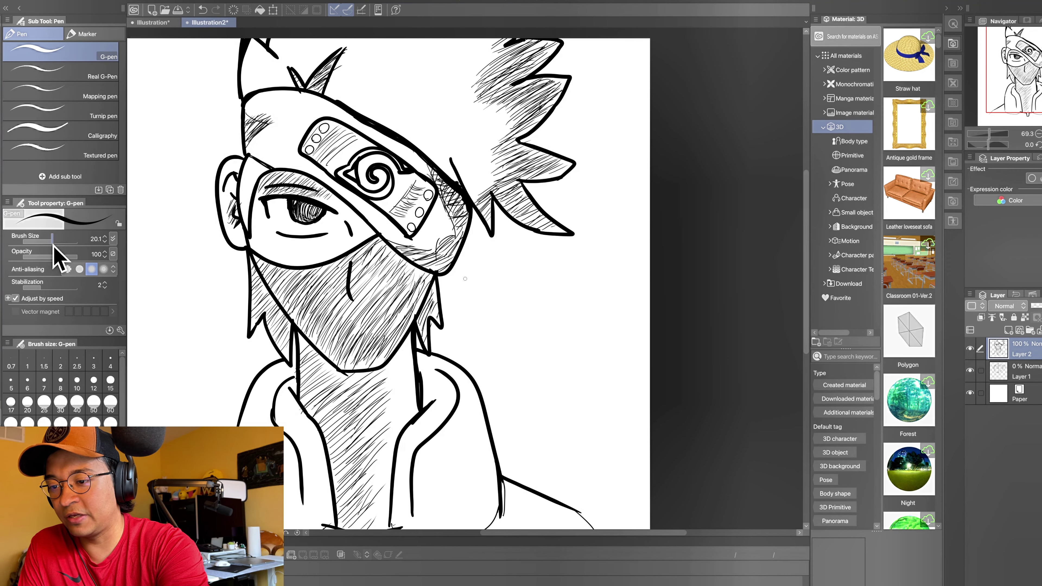
Set the pen's brush size to 24.5 and draw four test circles in the blank area beside the character.
{"action": "left_click_drag", "start_coordinate": [50, 246], "coordinate": [54, 242]}
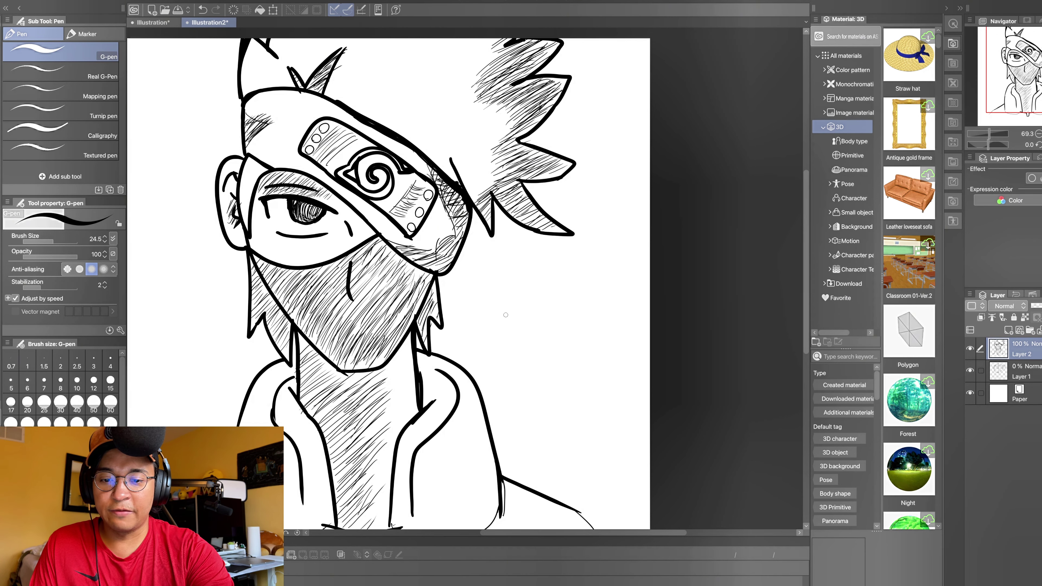
{"action": "mouse_move", "coordinate": [506, 315]}
{"action": "left_mouse_down"}
{"action": "mouse_move", "coordinate": [525, 268]}
{"action": "mouse_move", "coordinate": [555, 295]}
{"action": "mouse_move", "coordinate": [503, 312]}
{"action": "left_mouse_up"}
{"action": "mouse_move", "coordinate": [590, 323]}
{"action": "left_mouse_down"}
{"action": "mouse_move", "coordinate": [618, 290]}
{"action": "mouse_move", "coordinate": [576, 303]}
{"action": "left_mouse_up"}
{"action": "mouse_move", "coordinate": [526, 349]}
{"action": "left_mouse_down"}
{"action": "mouse_move", "coordinate": [561, 388]}
{"action": "mouse_move", "coordinate": [518, 392]}
{"action": "left_mouse_up"}
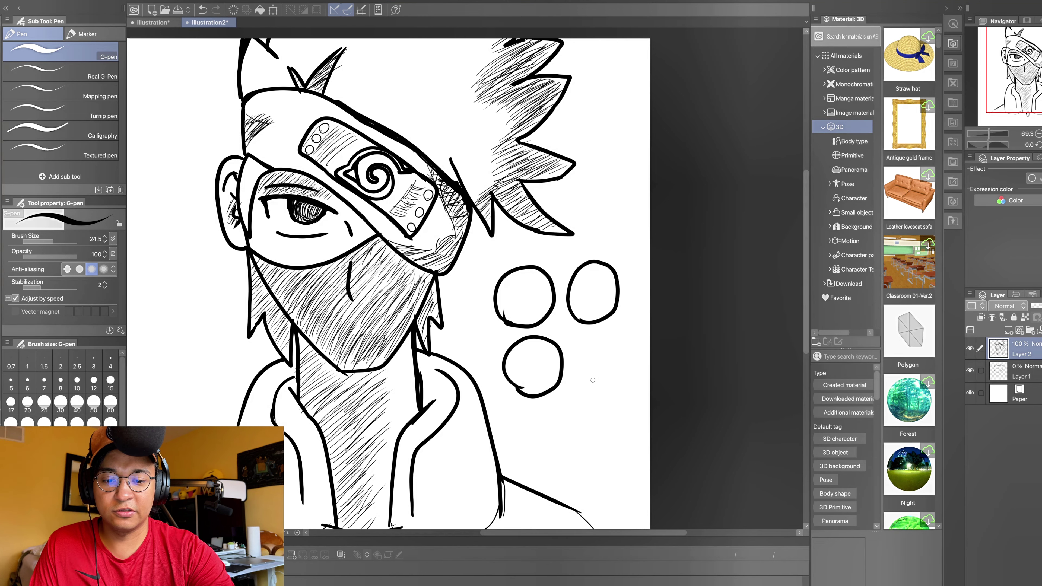
{"action": "mouse_move", "coordinate": [584, 388]}
{"action": "left_mouse_down"}
{"action": "mouse_move", "coordinate": [619, 341]}
{"action": "mouse_move", "coordinate": [591, 392]}
{"action": "left_mouse_up"}
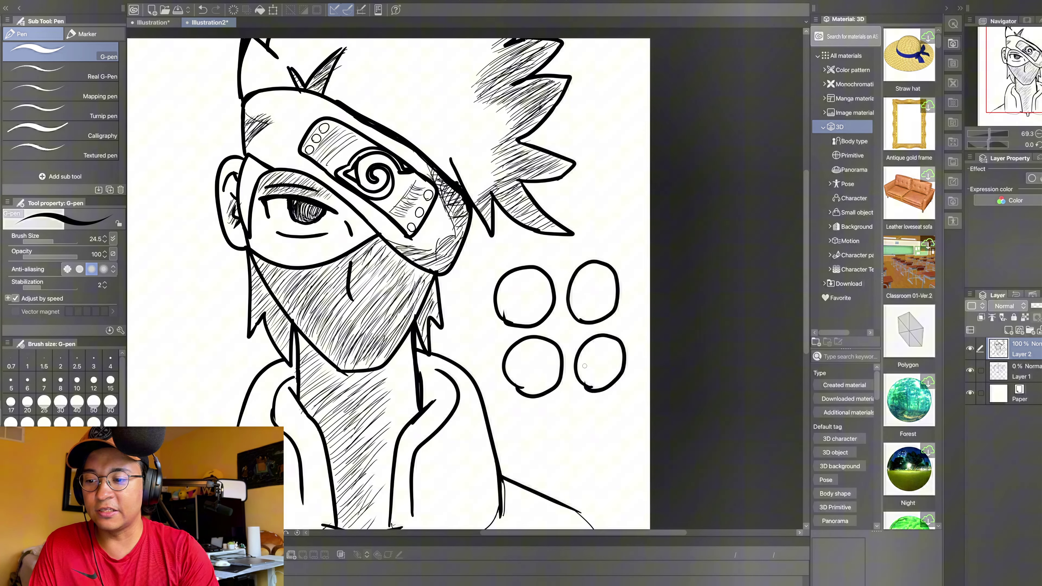
Raise the pen's stabilization to 5 and draw two more test circles, one above and one below the existing group.
{"action": "left_click_drag", "start_coordinate": [45, 290], "coordinate": [49, 291]}
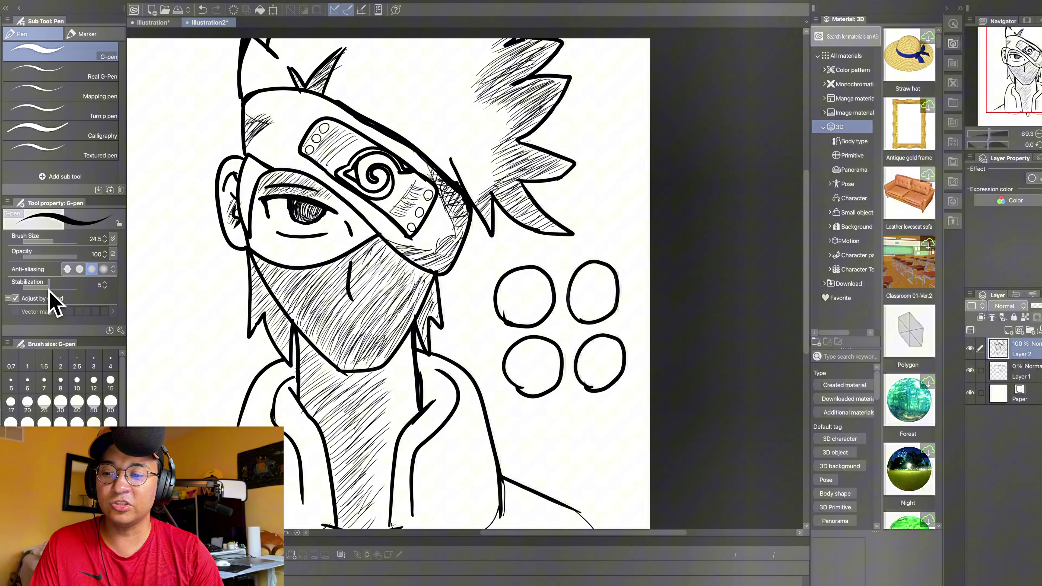
{"action": "mouse_move", "coordinate": [604, 242]}
{"action": "left_mouse_down"}
{"action": "mouse_move", "coordinate": [627, 196]}
{"action": "mouse_move", "coordinate": [636, 224]}
{"action": "mouse_move", "coordinate": [594, 238]}
{"action": "left_mouse_up"}
{"action": "mouse_move", "coordinate": [571, 459]}
{"action": "left_mouse_down"}
{"action": "mouse_move", "coordinate": [551, 433]}
{"action": "mouse_move", "coordinate": [597, 408]}
{"action": "mouse_move", "coordinate": [610, 434]}
{"action": "mouse_move", "coordinate": [590, 461]}
{"action": "mouse_move", "coordinate": [557, 443]}
{"action": "left_mouse_up"}
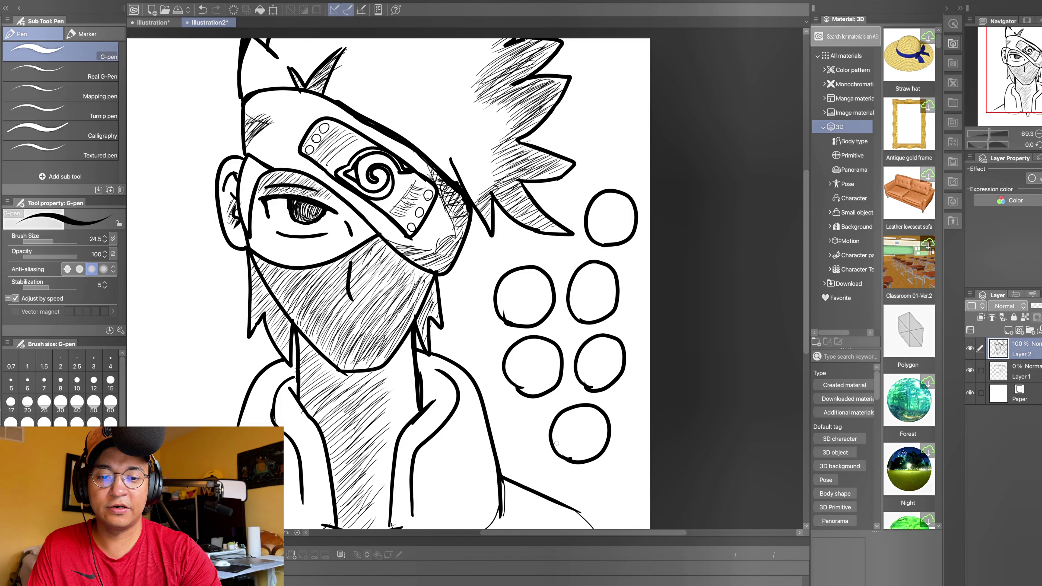
Undo all six test circles beside the character.
{"action": "left_click", "coordinate": [202, 9]}
{"action": "left_click", "coordinate": [202, 9]}
{"action": "left_click", "coordinate": [202, 9]}
{"action": "left_click", "coordinate": [203, 9]}
{"action": "left_click", "coordinate": [202, 10]}
{"action": "left_click", "coordinate": [202, 9]}
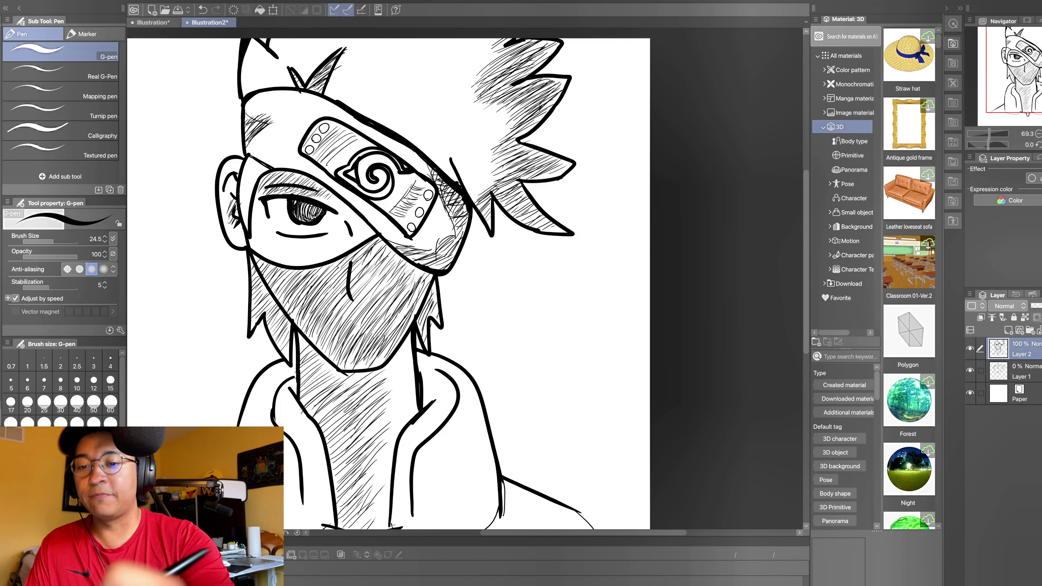
Fill the iris with heavy black strokes using the thick pen.
{"action": "mouse_move", "coordinate": [300, 228]}
{"action": "left_mouse_down"}
{"action": "mouse_move", "coordinate": [317, 221]}
{"action": "mouse_move", "coordinate": [299, 201]}
{"action": "mouse_move", "coordinate": [293, 211]}
{"action": "mouse_move", "coordinate": [307, 202]}
{"action": "left_mouse_up"}
{"action": "mouse_move", "coordinate": [306, 224]}
{"action": "left_mouse_down"}
{"action": "mouse_move", "coordinate": [310, 205]}
{"action": "mouse_move", "coordinate": [321, 204]}
{"action": "mouse_move", "coordinate": [305, 208]}
{"action": "left_mouse_up"}
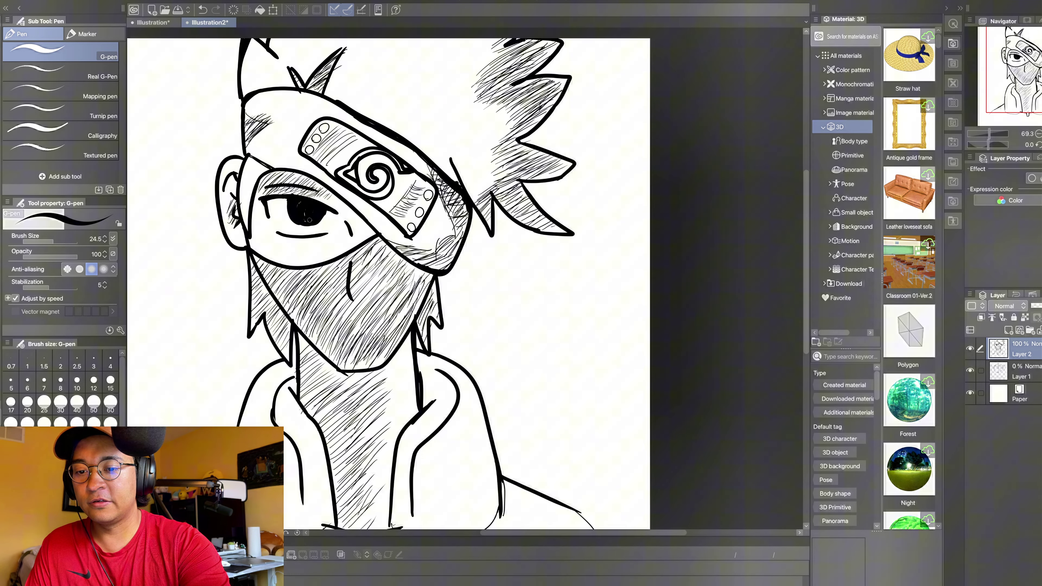